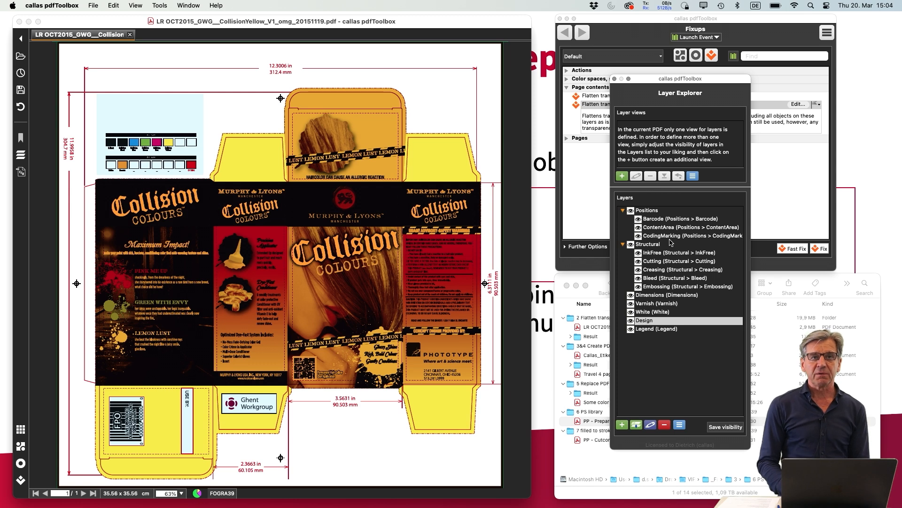
Toggle the Design, Dimensions, Structural and Positions layers off and back on to inspect the packaging PDF's layer structure
{"action": "left_click", "coordinate": [631, 321]}
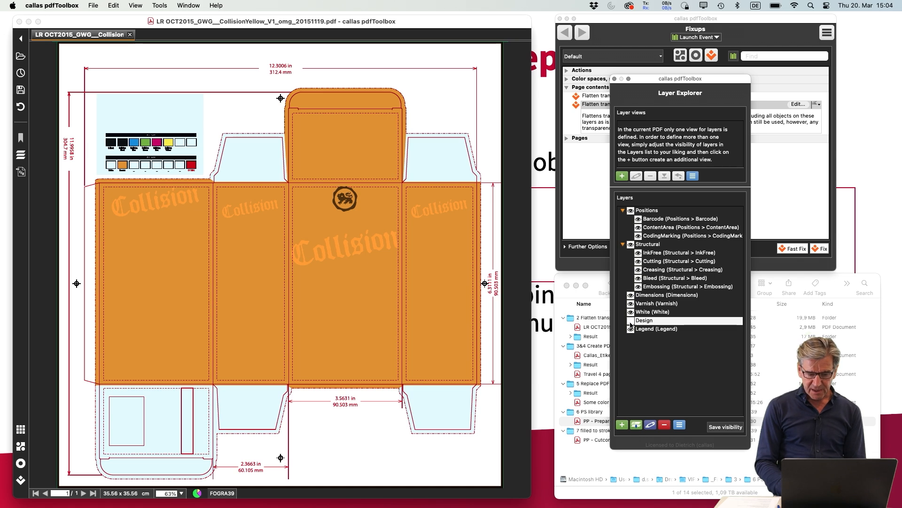
{"action": "left_click", "coordinate": [630, 321]}
{"action": "left_click", "coordinate": [631, 296]}
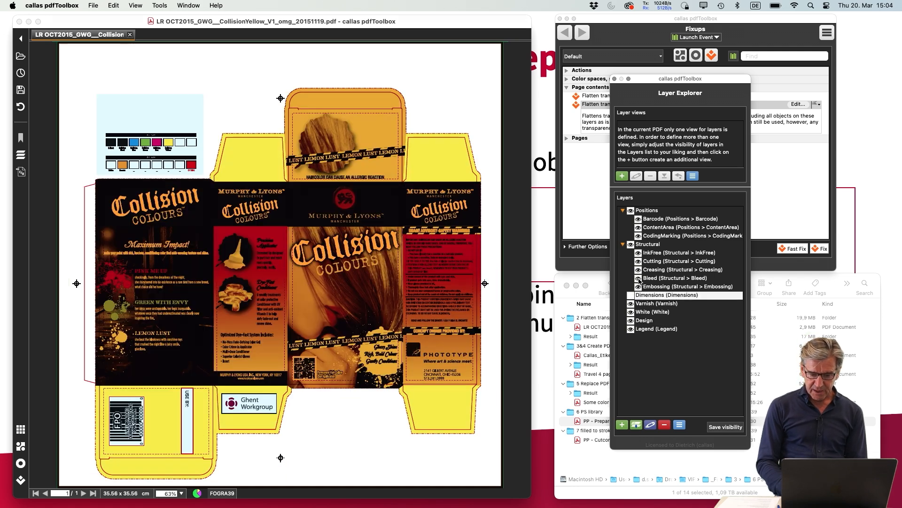
{"action": "left_click", "coordinate": [632, 244]}
{"action": "left_click", "coordinate": [631, 244]}
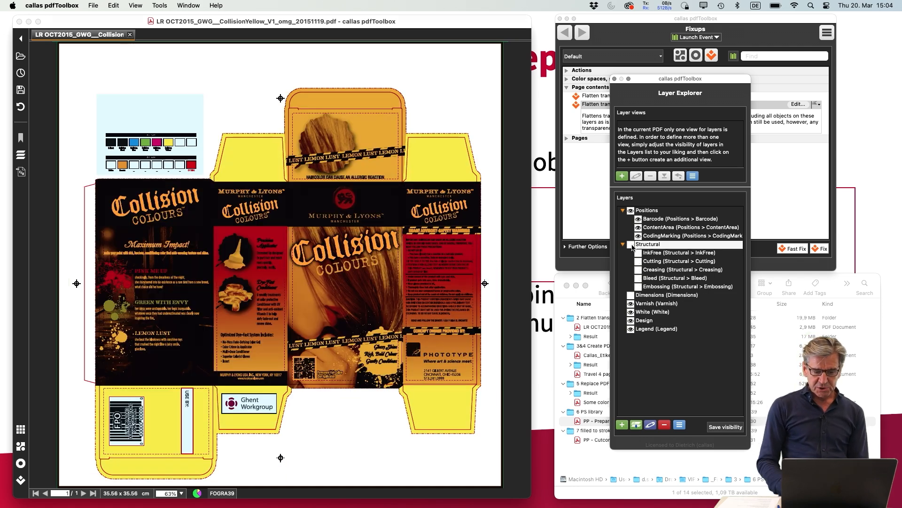
{"action": "left_click", "coordinate": [631, 211]}
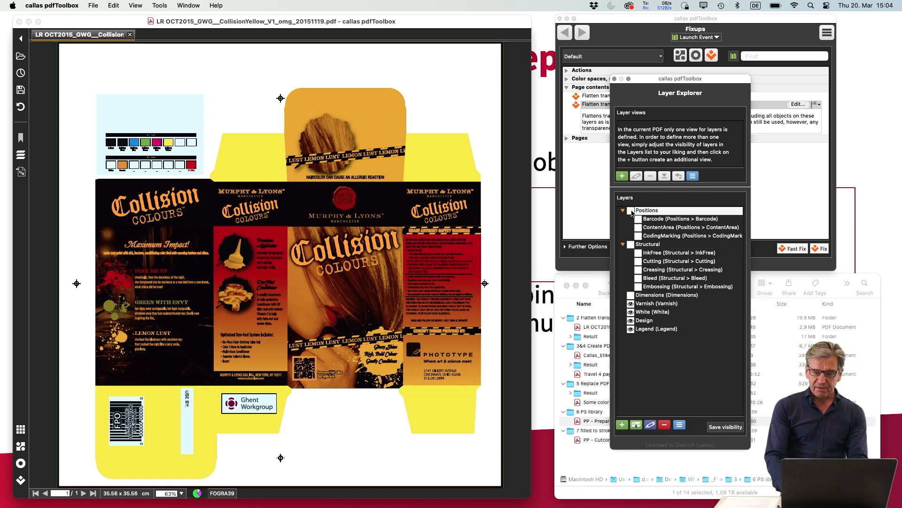
{"action": "left_click", "coordinate": [631, 211]}
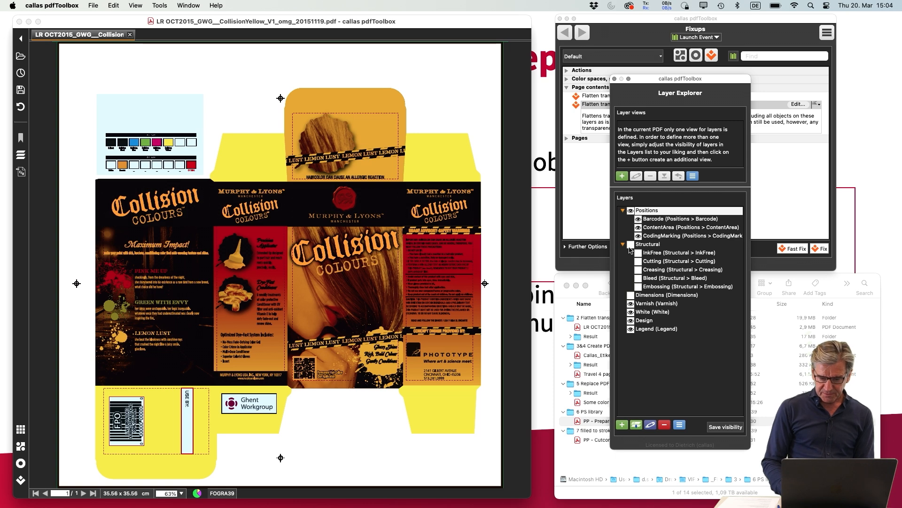
{"action": "left_click", "coordinate": [631, 245]}
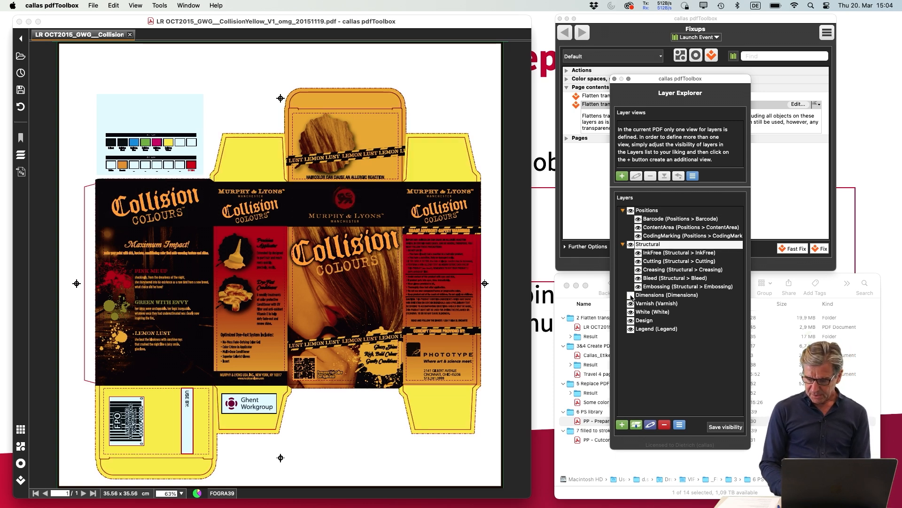
{"action": "left_click", "coordinate": [631, 295]}
Analyze the packaging PDF with the Transparency check and examine the individual transparent objects it lists
{"action": "left_click", "coordinate": [603, 187]}
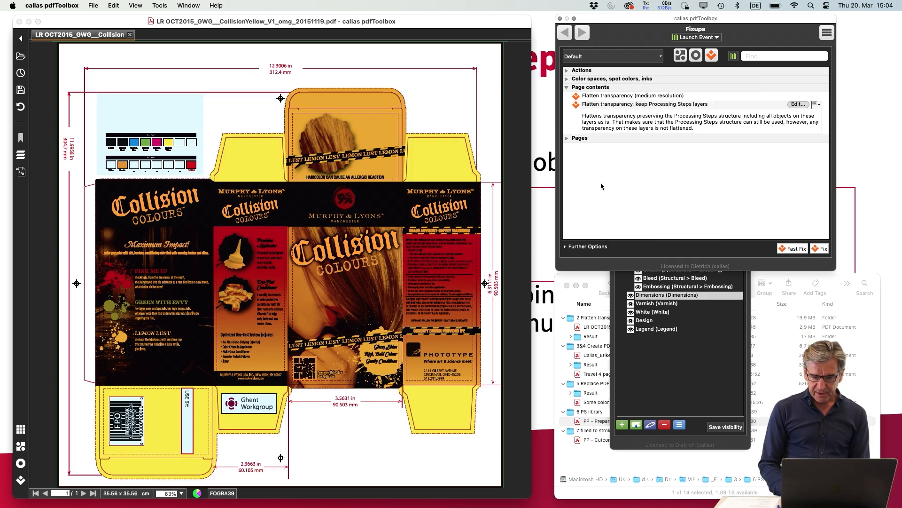
{"action": "left_click", "coordinate": [696, 56]}
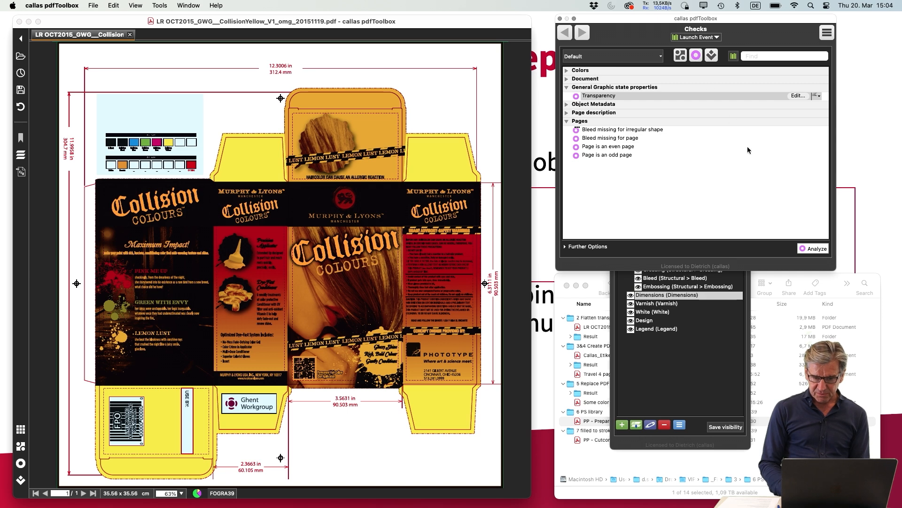
{"action": "left_click", "coordinate": [818, 249]}
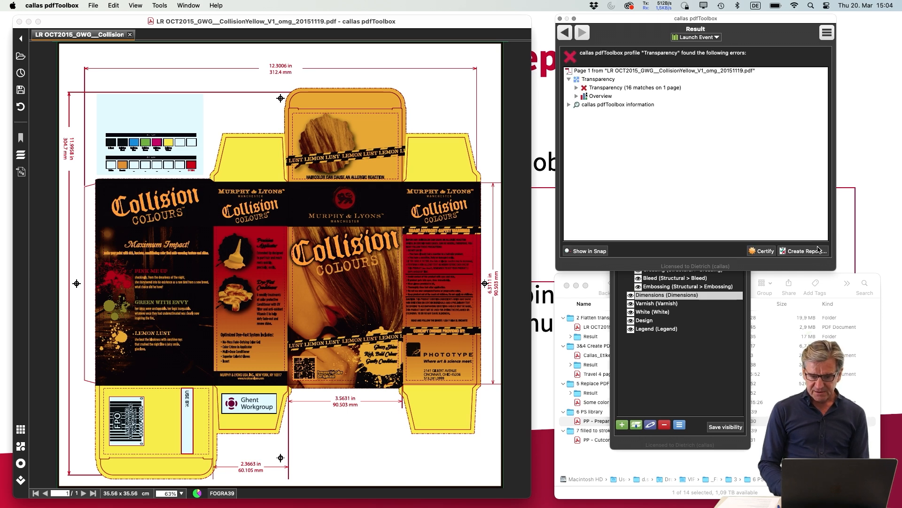
{"action": "left_click", "coordinate": [611, 89]}
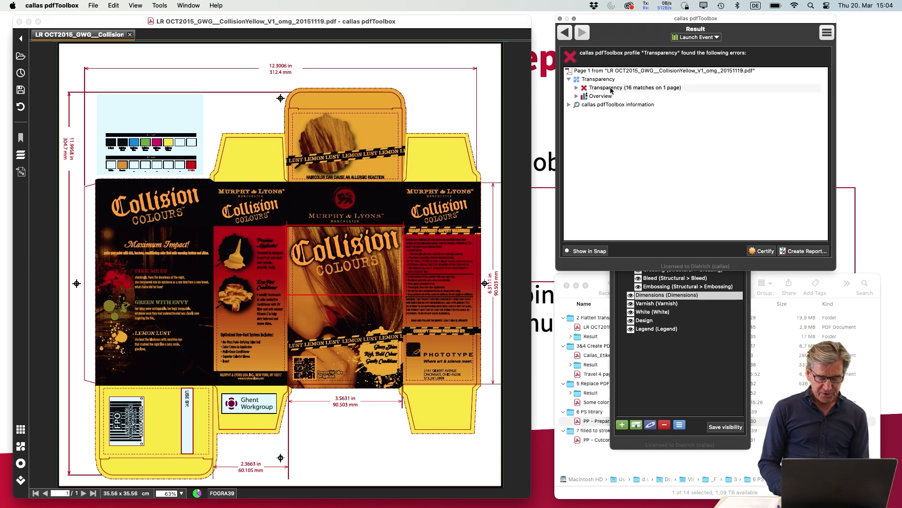
{"action": "left_click", "coordinate": [577, 88]}
{"action": "left_click", "coordinate": [652, 124]}
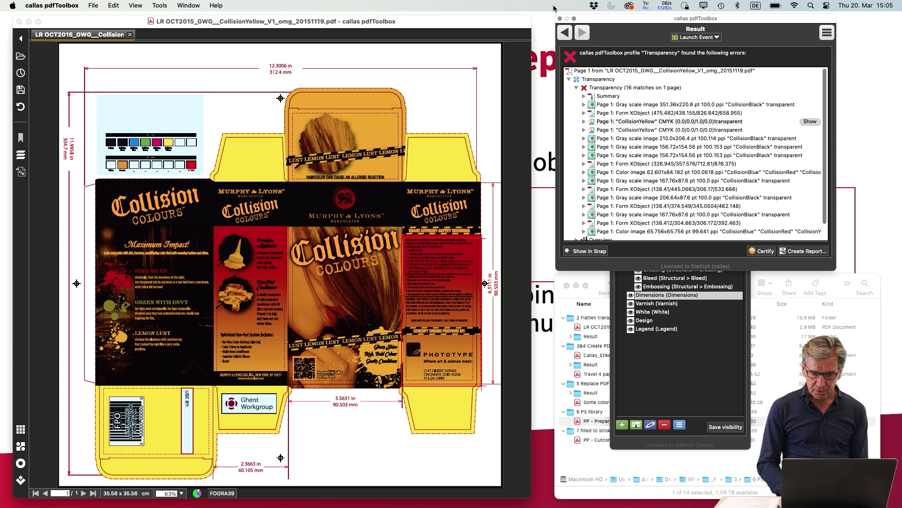
Run the fixup "Flatten transparency (medium resolution)" and save the PDF in the Result folder, replacing the existing file
{"action": "left_click", "coordinate": [566, 33]}
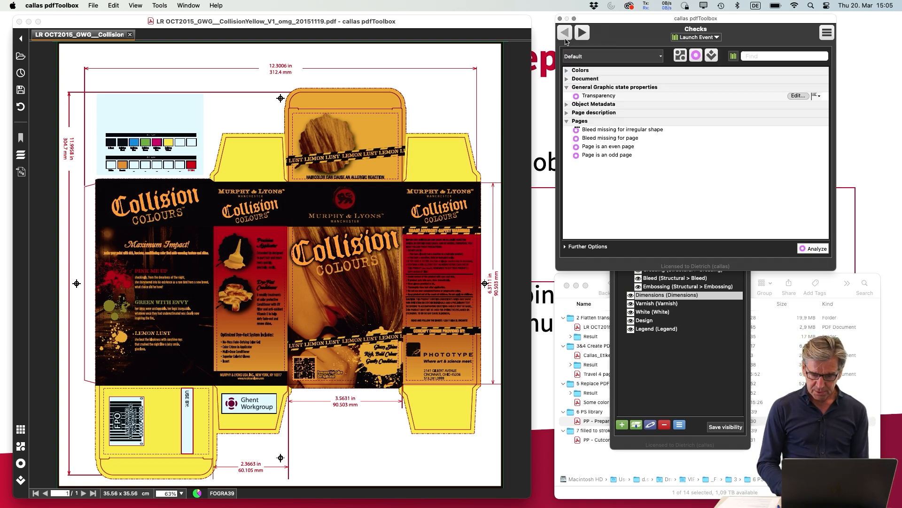
{"action": "left_click", "coordinate": [712, 56]}
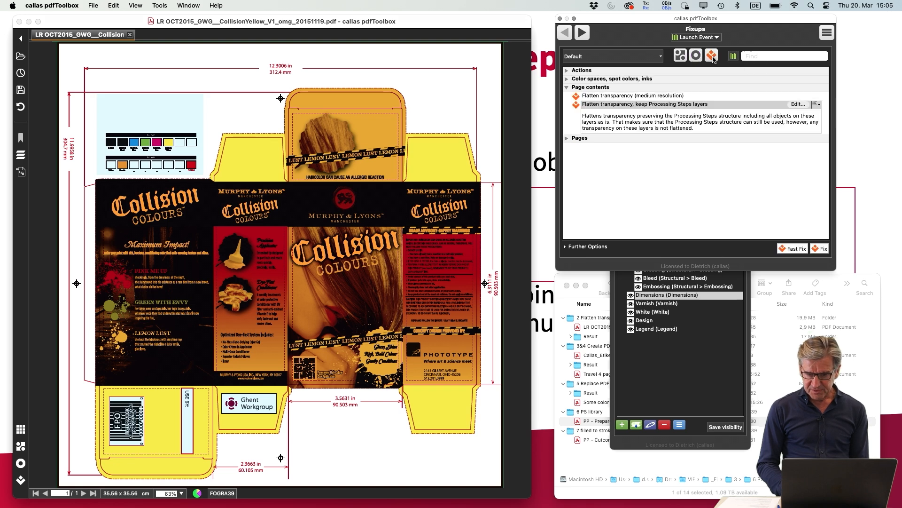
{"action": "left_click", "coordinate": [623, 97]}
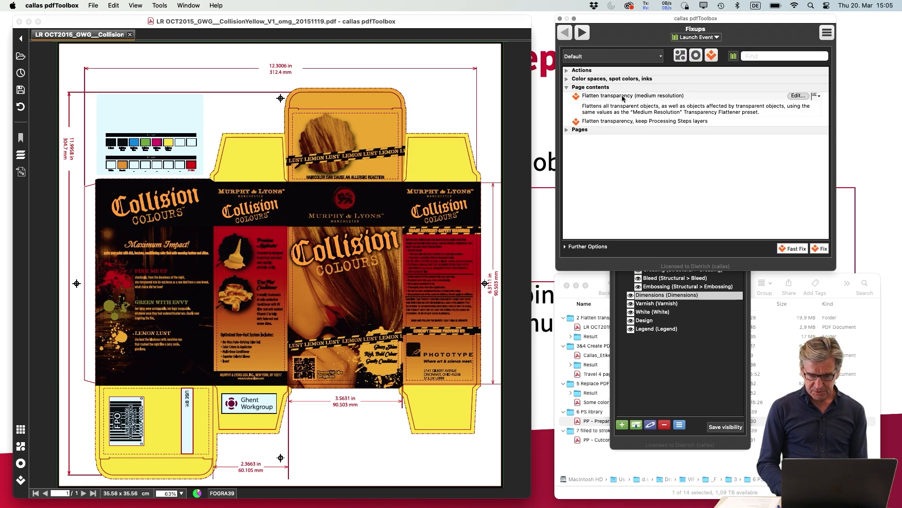
{"action": "left_click", "coordinate": [820, 249]}
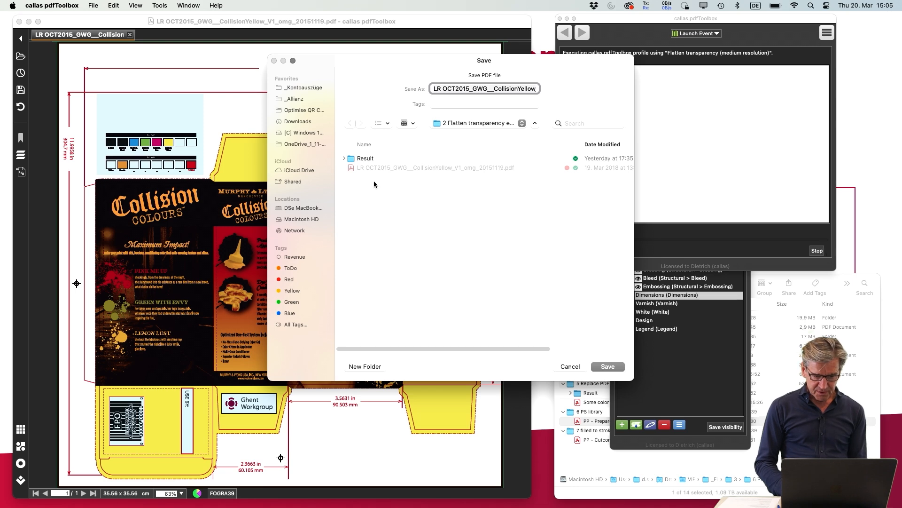
{"action": "double_click", "coordinate": [366, 159]}
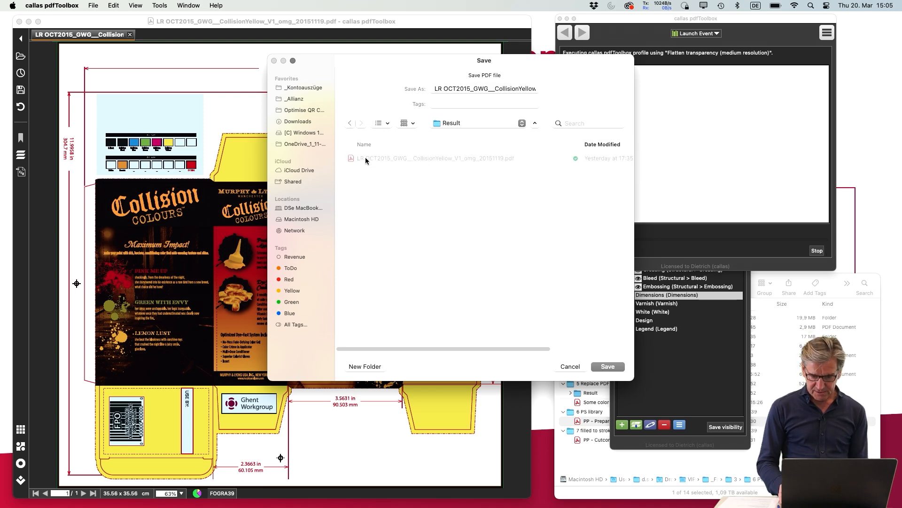
{"action": "key", "text": "Return"}
{"action": "left_click", "coordinate": [469, 278]}
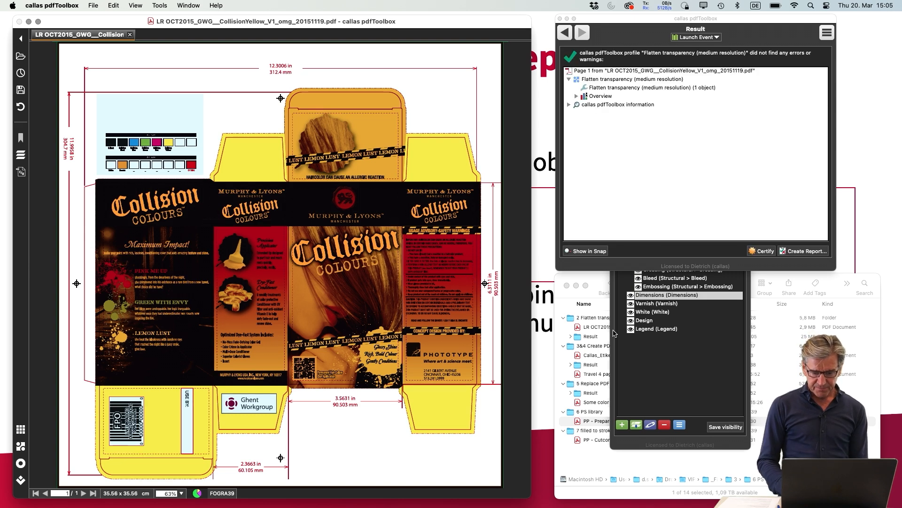
Switch off the Design, White, Legend and Varnish layers to test whether the flattened PDF's layers still control its content
{"action": "left_click", "coordinate": [703, 365]}
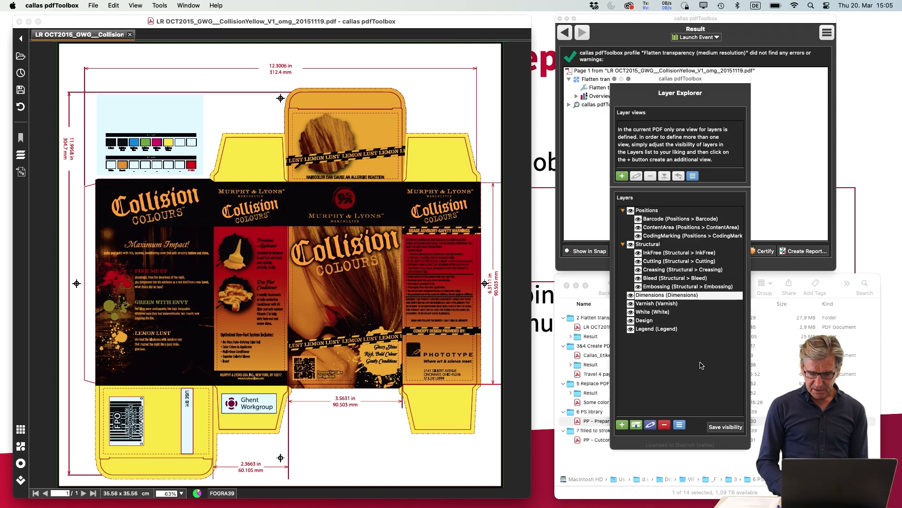
{"action": "left_click", "coordinate": [631, 320]}
{"action": "left_click", "coordinate": [631, 313]}
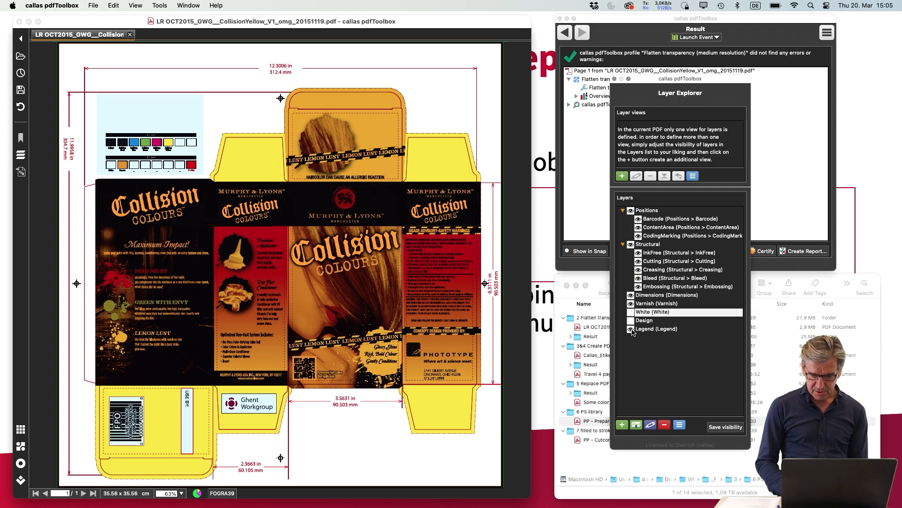
{"action": "left_click", "coordinate": [631, 329]}
{"action": "left_click", "coordinate": [631, 304]}
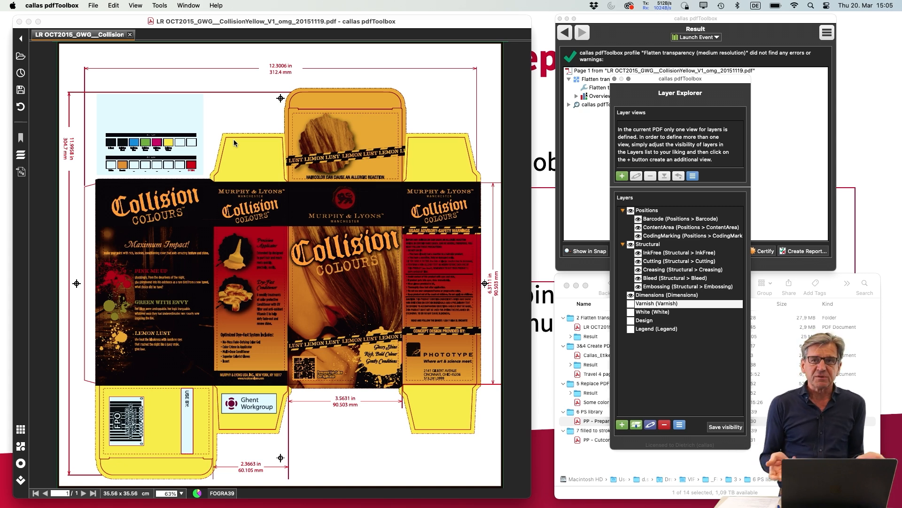
Close the flattened PDF and reopen the original from the recent files, checking that its Design layer can be toggled
{"action": "left_click", "coordinate": [131, 38]}
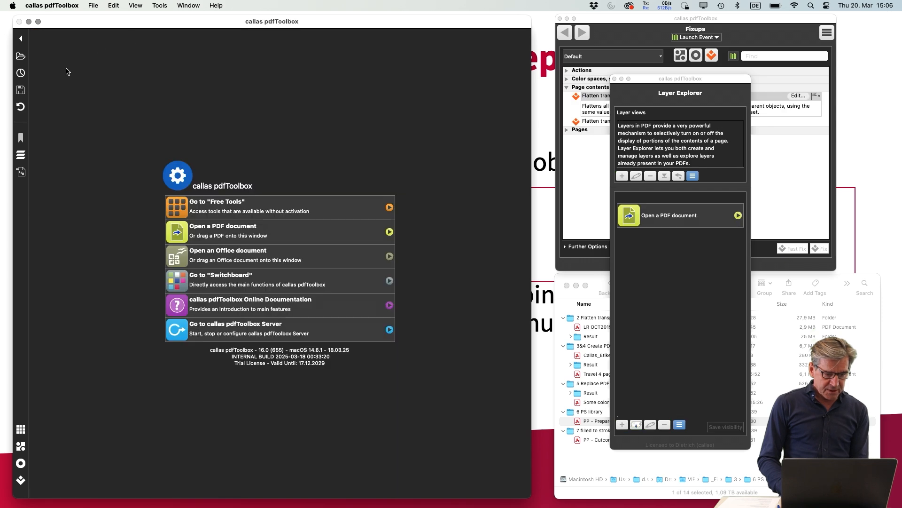
{"action": "left_click", "coordinate": [20, 73]}
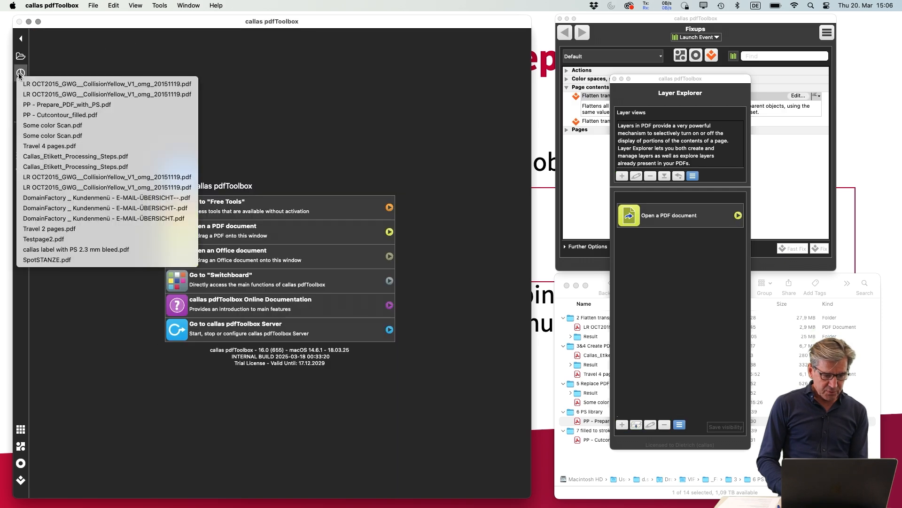
{"action": "left_click", "coordinate": [79, 95]}
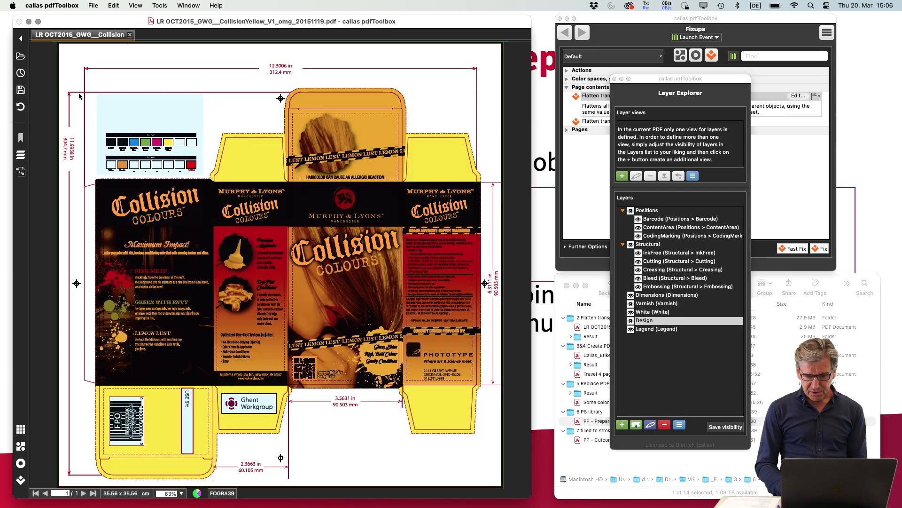
{"action": "left_click", "coordinate": [631, 320]}
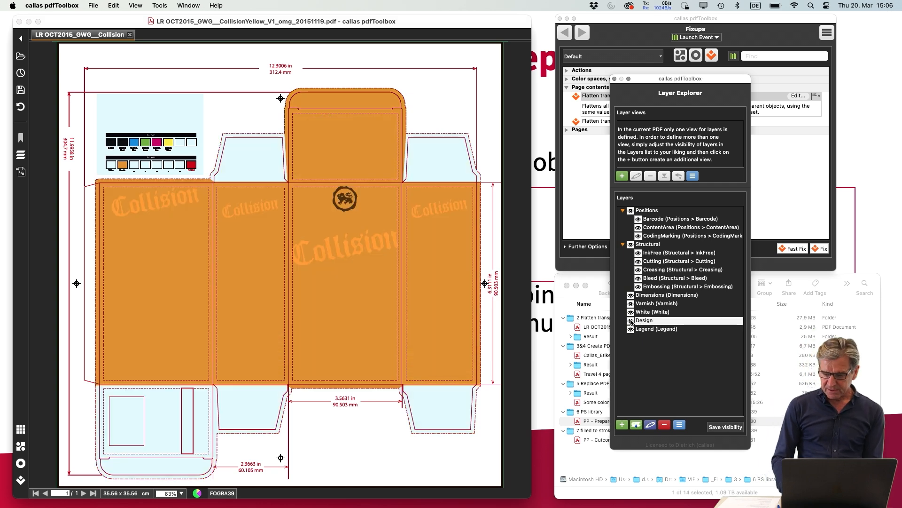
{"action": "left_click", "coordinate": [631, 320]}
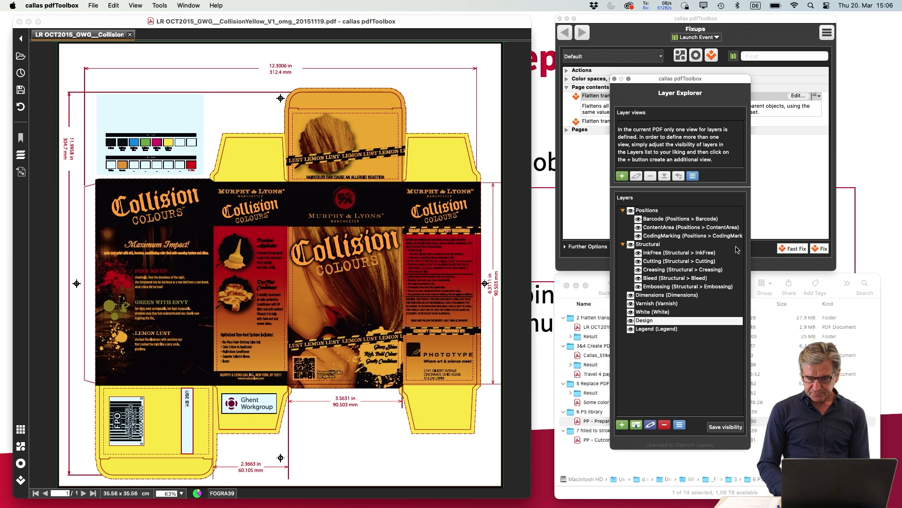
Run the fixup "Flatten transparency, keep Processing Steps layers" and save the PDF in the Result folder, replacing the existing file
{"action": "left_click", "coordinate": [762, 162]}
{"action": "left_click", "coordinate": [610, 121]}
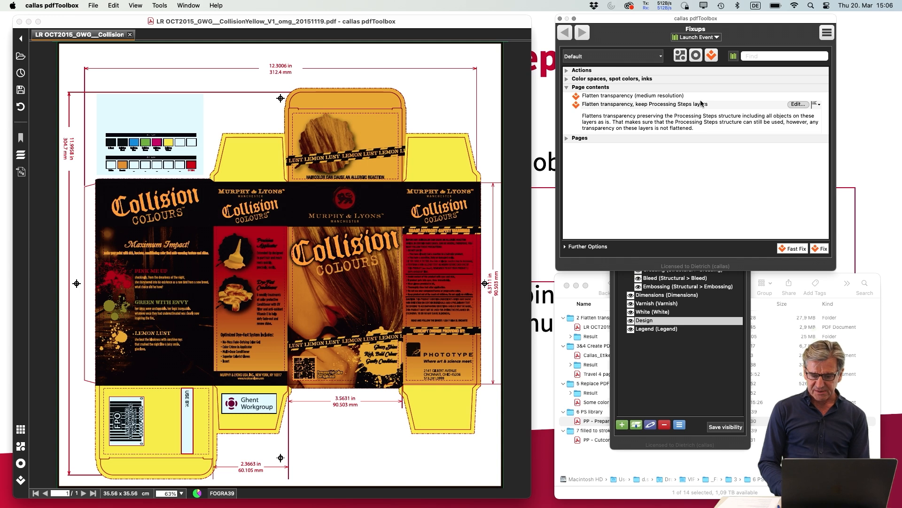
{"action": "left_click", "coordinate": [822, 249]}
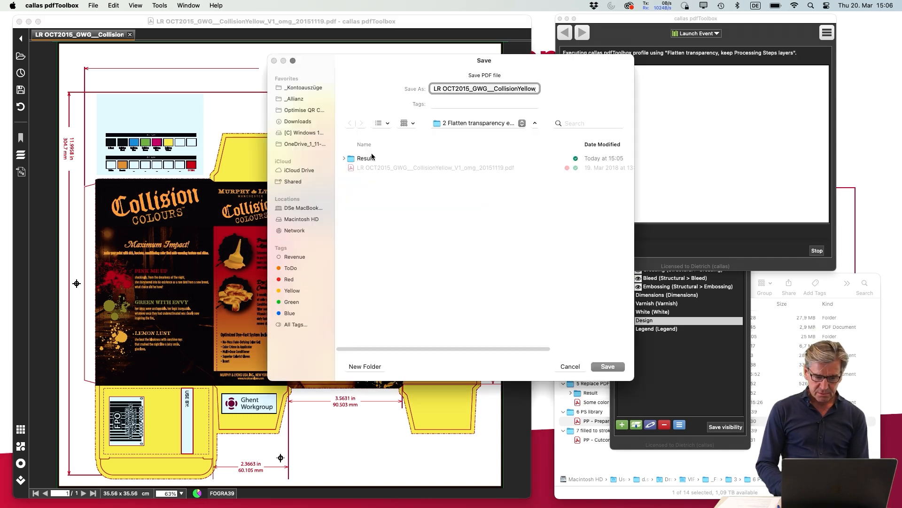
{"action": "double_click", "coordinate": [371, 159]}
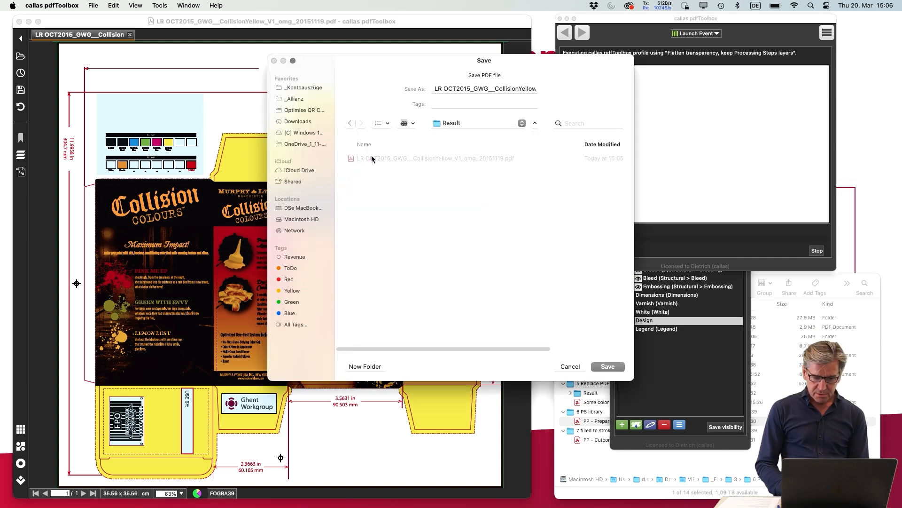
{"action": "left_click", "coordinate": [613, 367]}
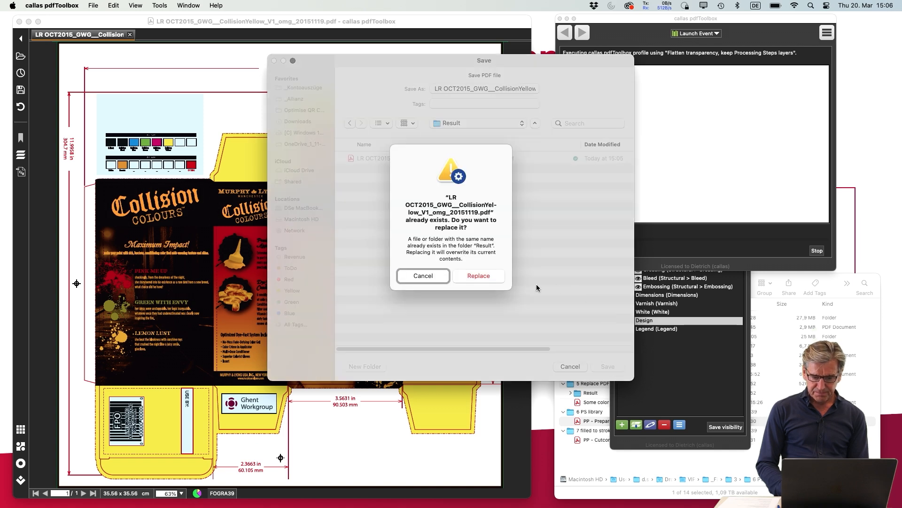
{"action": "left_click", "coordinate": [474, 276]}
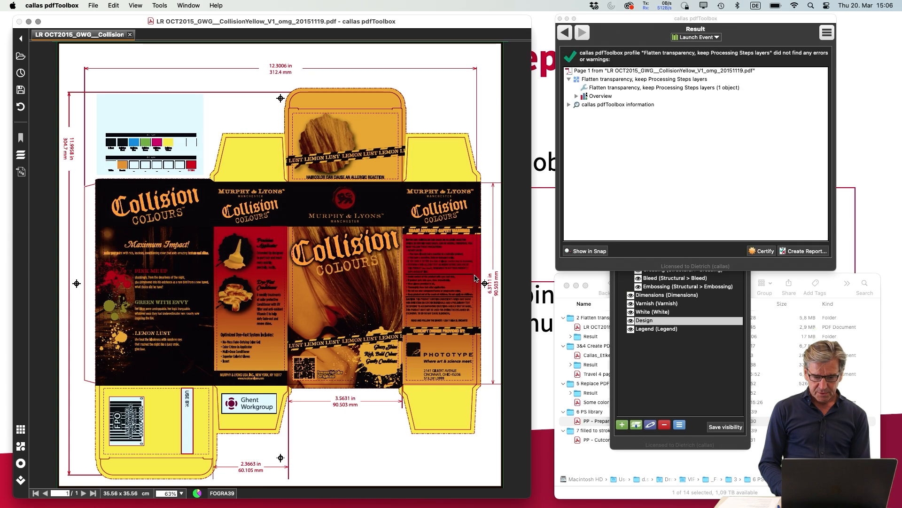
Switch off the Legend, Varnish and Dimensions layers and toggle Design to check that the newly flattened PDF's layers still work
{"action": "left_click", "coordinate": [677, 379]}
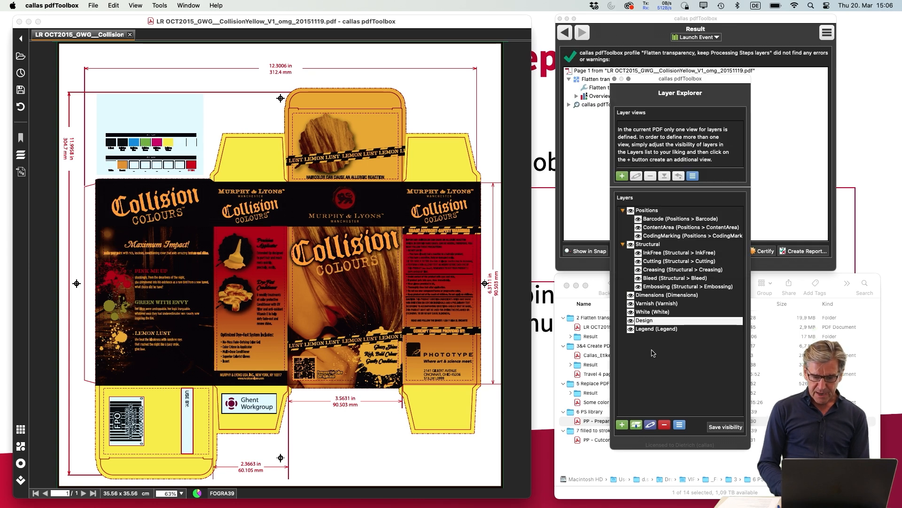
{"action": "left_click", "coordinate": [631, 331]}
{"action": "left_click", "coordinate": [631, 329]}
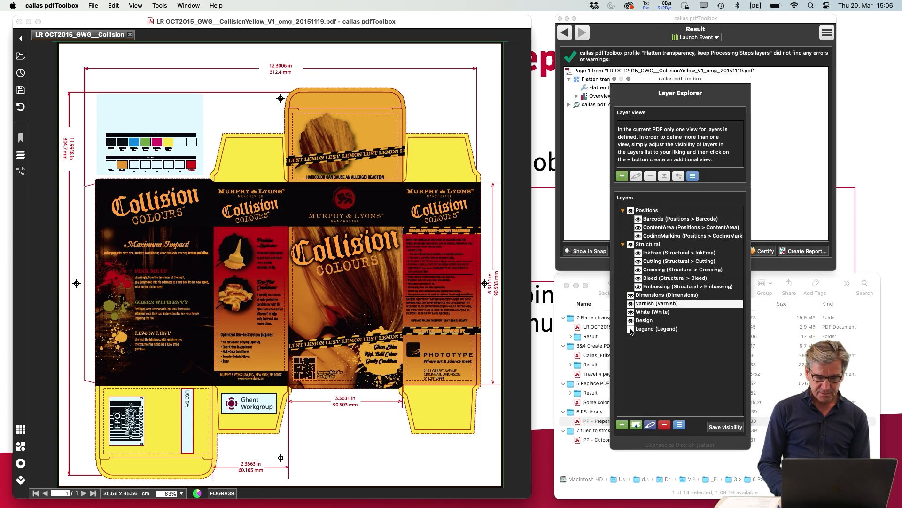
{"action": "left_click", "coordinate": [631, 304]}
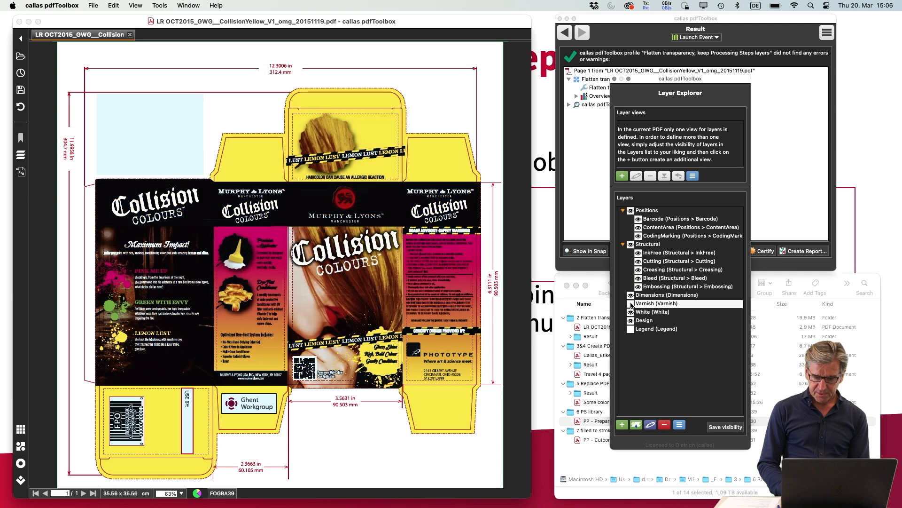
{"action": "left_click", "coordinate": [630, 295]}
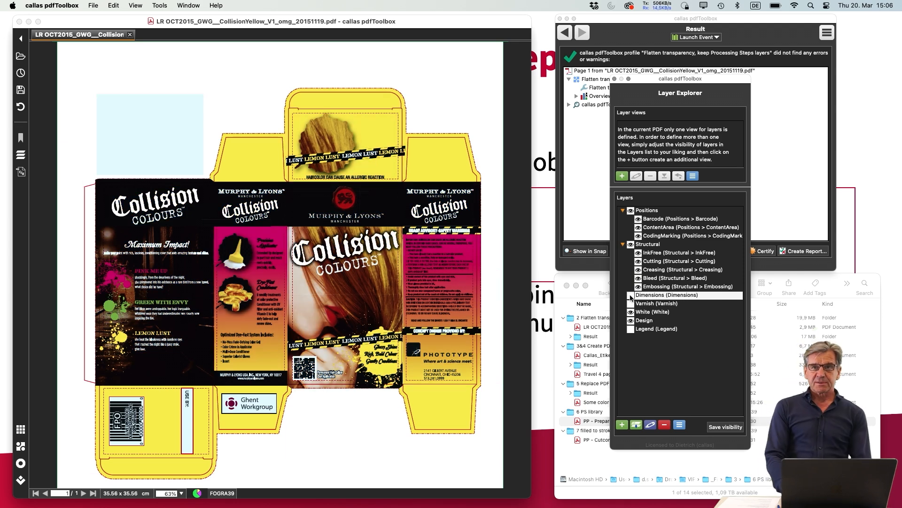
{"action": "left_click", "coordinate": [631, 321]}
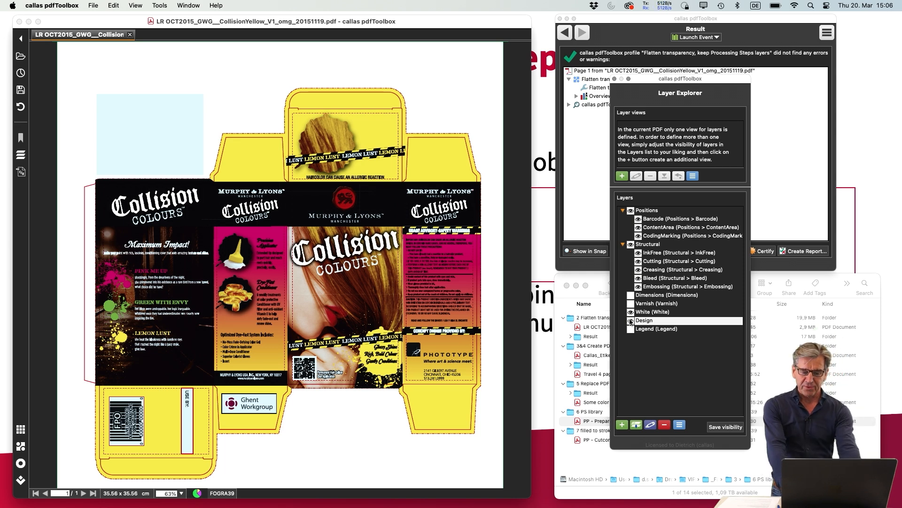
Toggle the Design layer again to check the flattened artwork and go back from the result to the fixups list
{"action": "left_click", "coordinate": [631, 320]}
{"action": "left_click", "coordinate": [576, 185]}
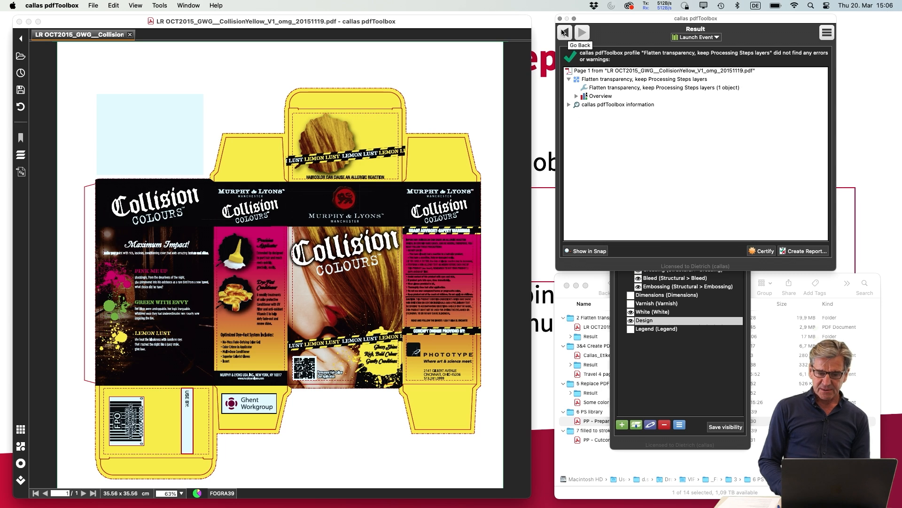
{"action": "left_click", "coordinate": [564, 33]}
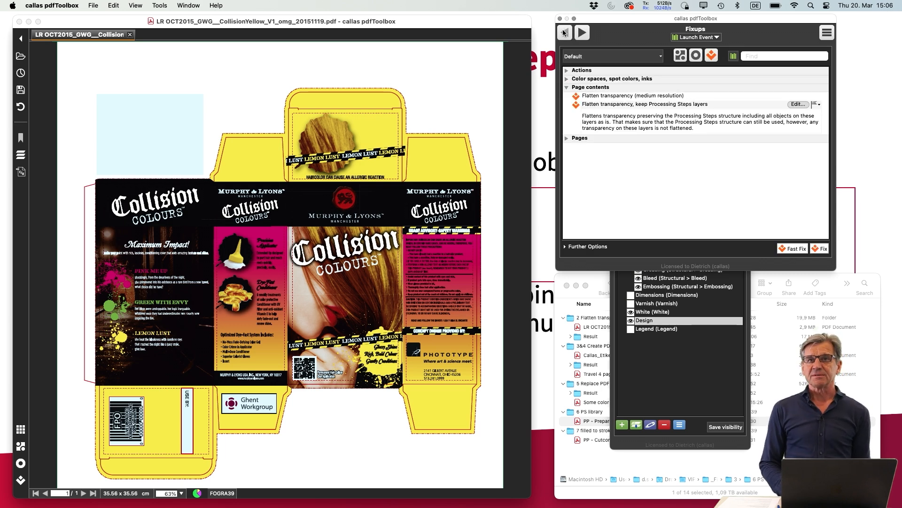
{"action": "left_click", "coordinate": [630, 321]}
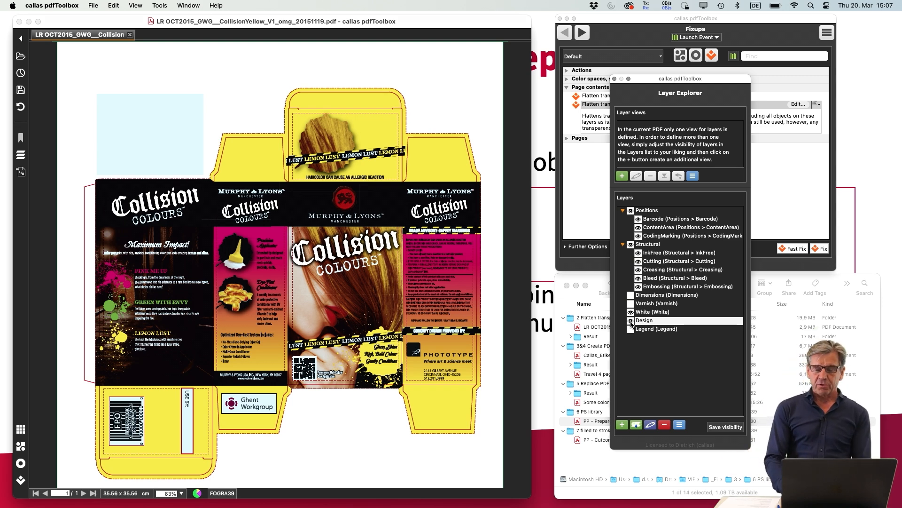
{"action": "left_click", "coordinate": [769, 196]}
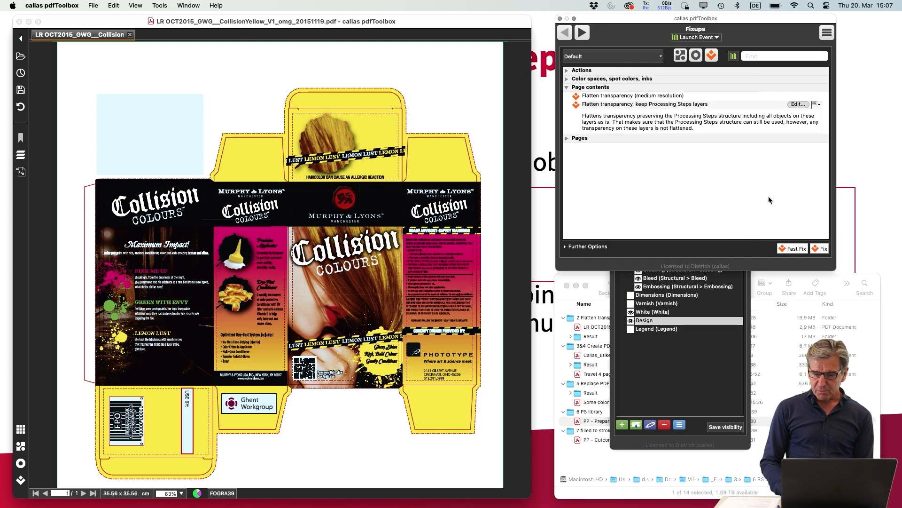
Inspect the settings of "Flatten transparency, keep Processing Steps layers" and its "Processing Steps" exclusion check, and close both without changes
{"action": "left_click", "coordinate": [794, 104]}
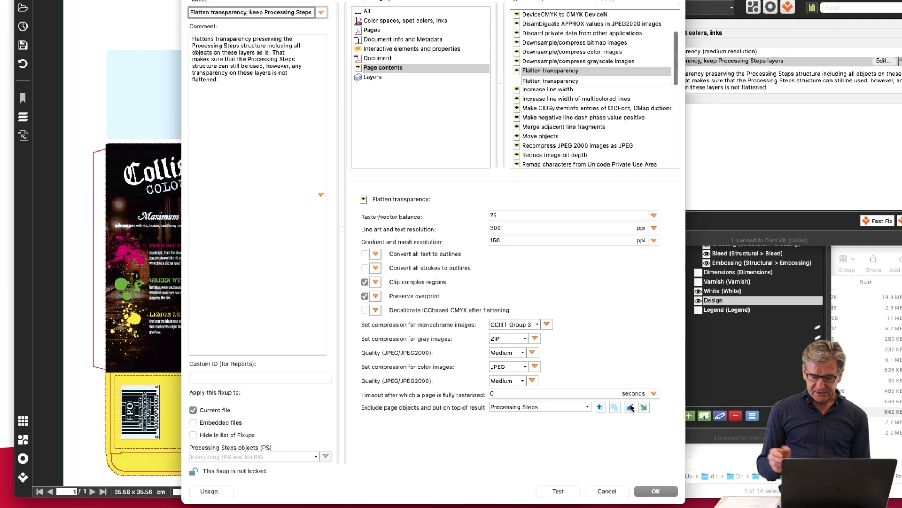
{"action": "left_click", "coordinate": [630, 407]}
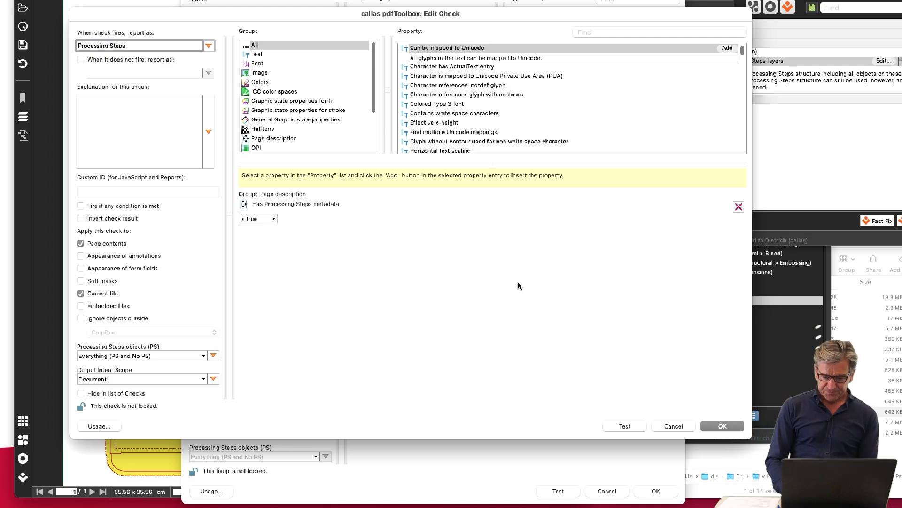
{"action": "left_click", "coordinate": [661, 424]}
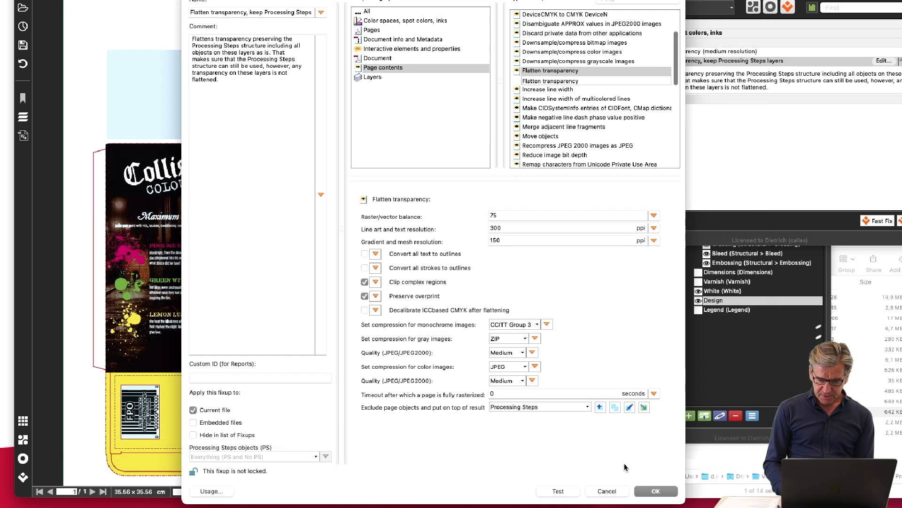
{"action": "left_click", "coordinate": [607, 490]}
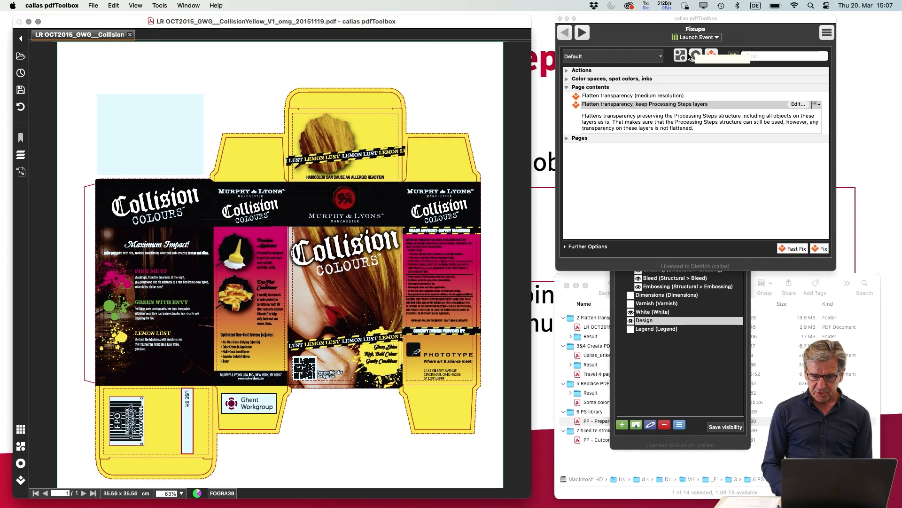
Analyze the flattened PDF with the "Transparency" check
{"action": "left_click", "coordinate": [694, 57]}
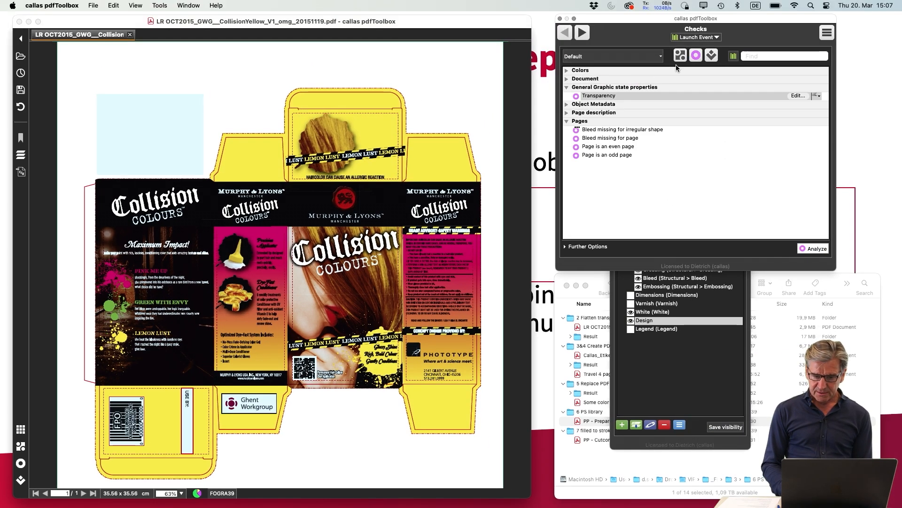
{"action": "left_click", "coordinate": [824, 250]}
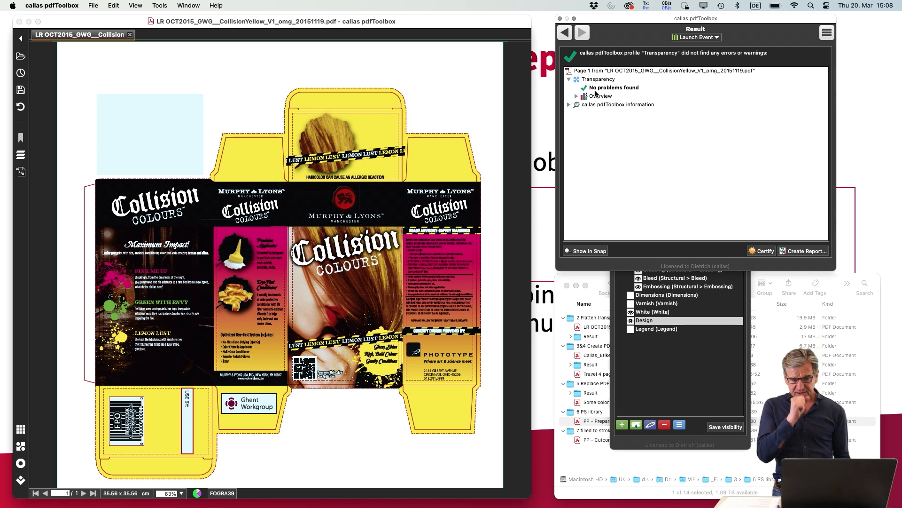
Switch the Legend, Varnish and Dimensions layers of the flattened PDF back on
{"action": "left_click", "coordinate": [676, 351]}
{"action": "left_click", "coordinate": [630, 329]}
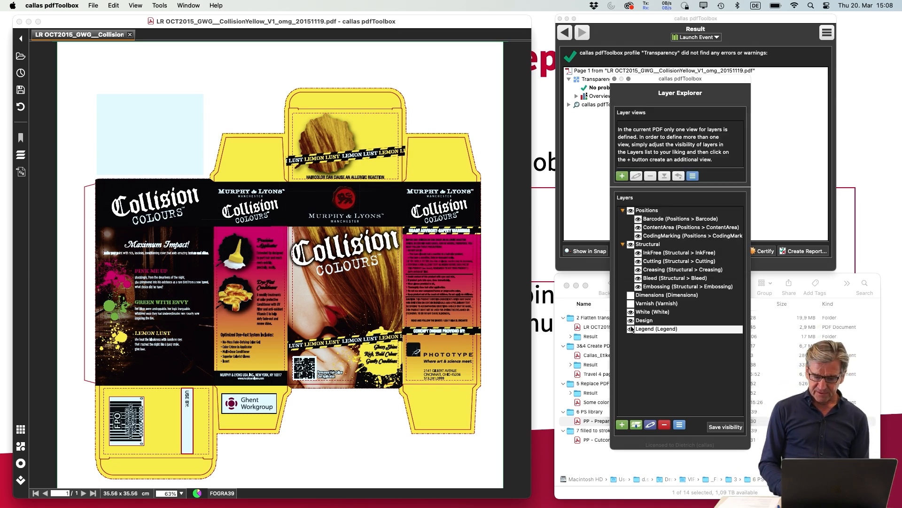
{"action": "left_click", "coordinate": [630, 304]}
{"action": "left_click", "coordinate": [631, 296]}
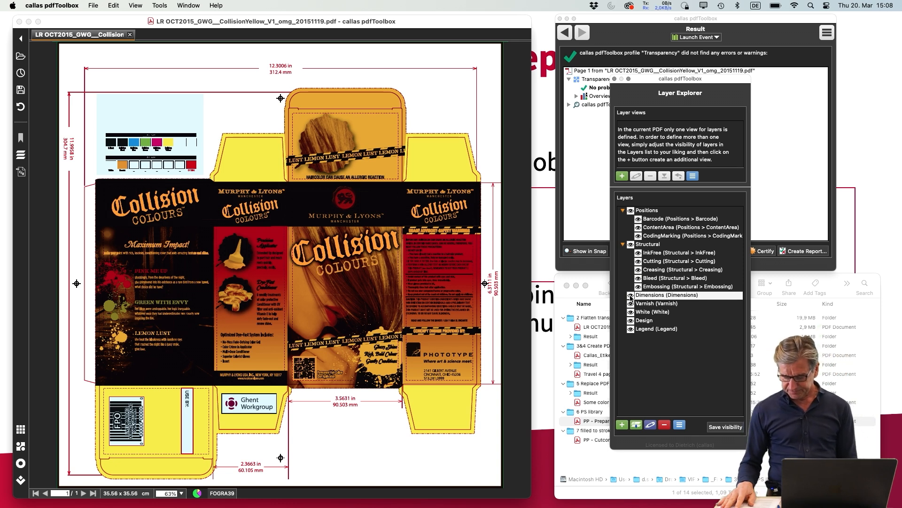
Switch to the PowerPoint presentation and advance to the slide "Flattening transparency except other things"
{"action": "key", "text": "super+Tab"}
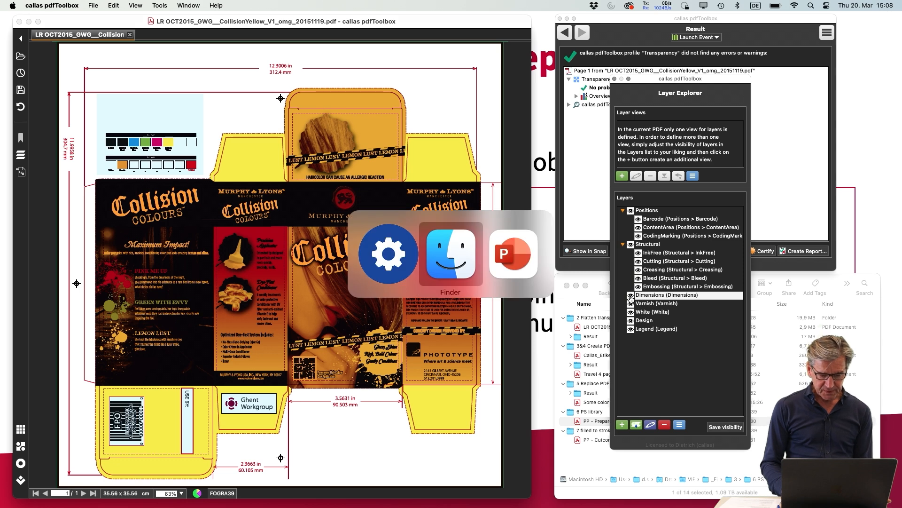
{"action": "key", "text": "super+Tab"}
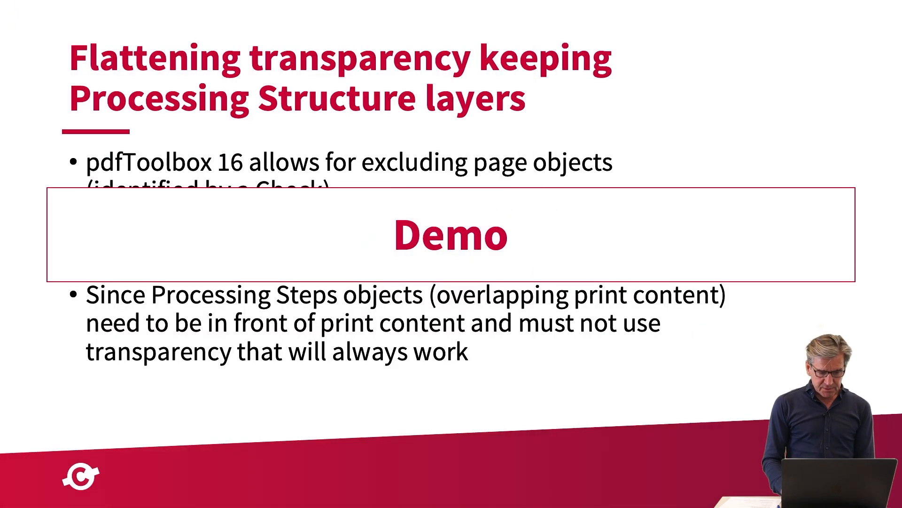
{"action": "key", "text": "Right"}
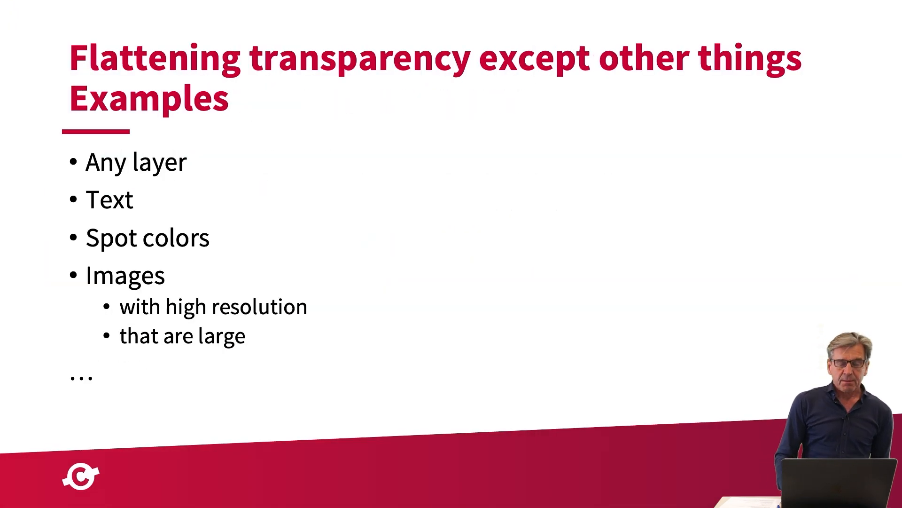
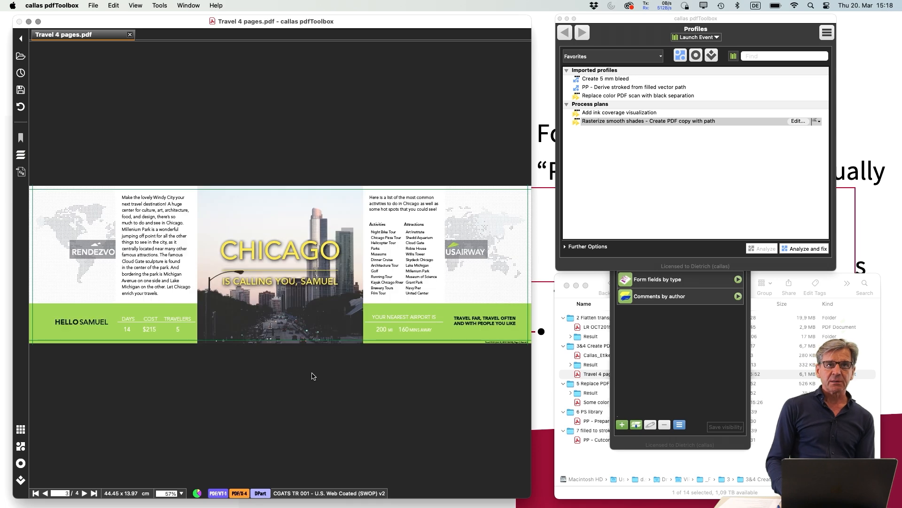
{"action": "key", "text": "Right"}
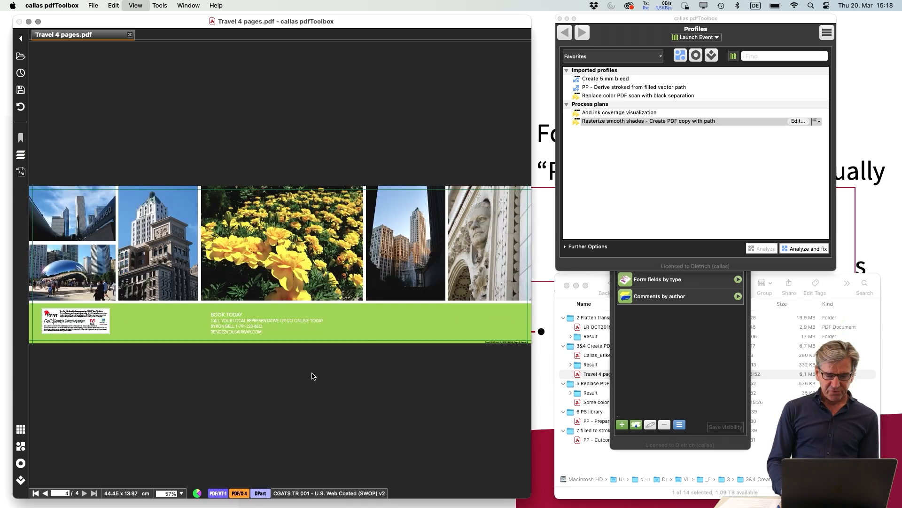
Page to the end of the travel PDF and return to its first page
{"action": "key", "text": "Left"}
{"action": "key", "text": "Left"}
{"action": "key", "text": "Left"}
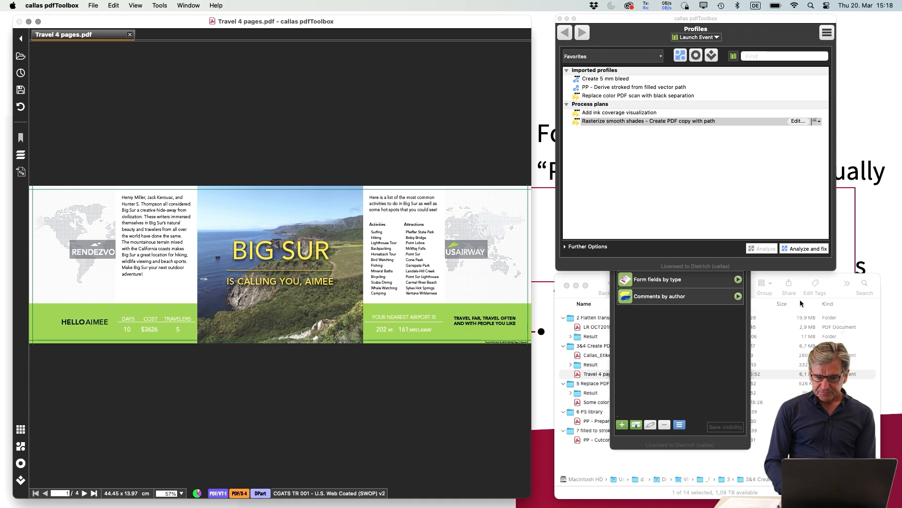
Run a test of the "Add ink coverage visualization" process plan on the travel PDF with Process page set to 2
{"action": "left_click", "coordinate": [677, 170]}
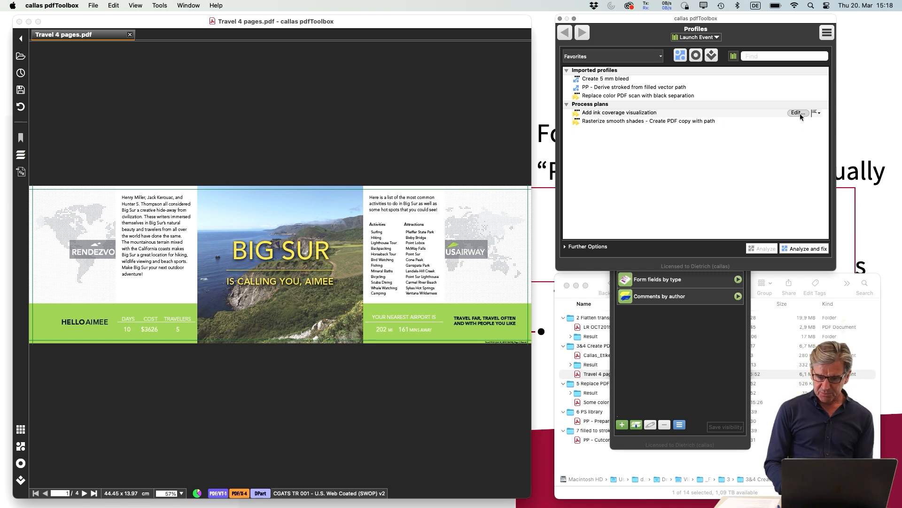
{"action": "key", "text": "alt"}
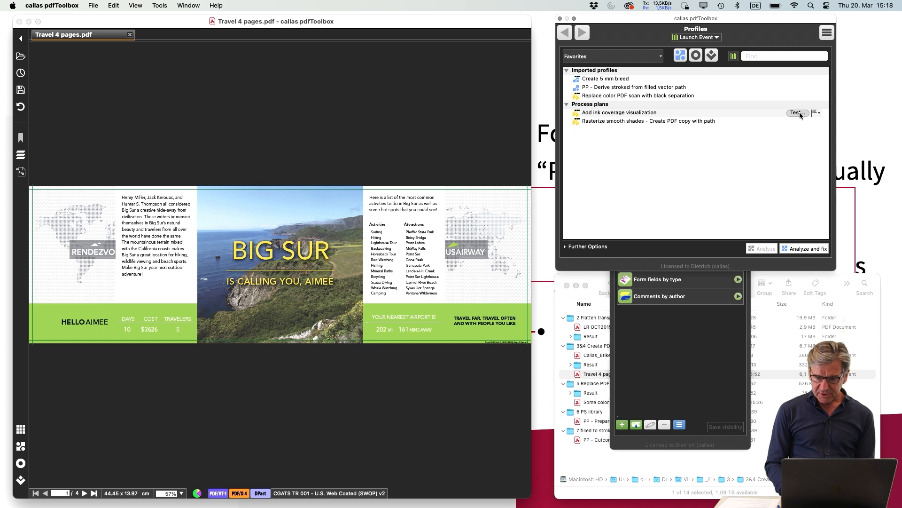
{"action": "key", "text": "alt"}
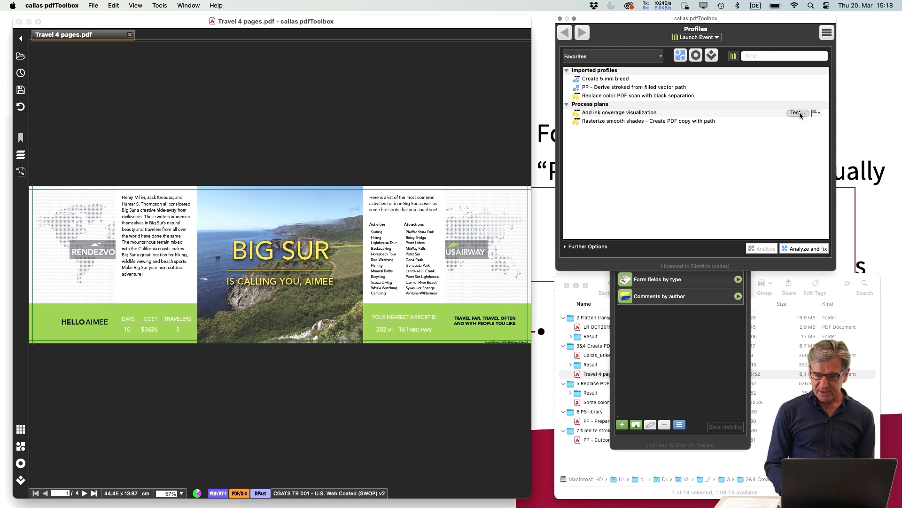
{"action": "left_click", "coordinate": [798, 113], "text": "alt"}
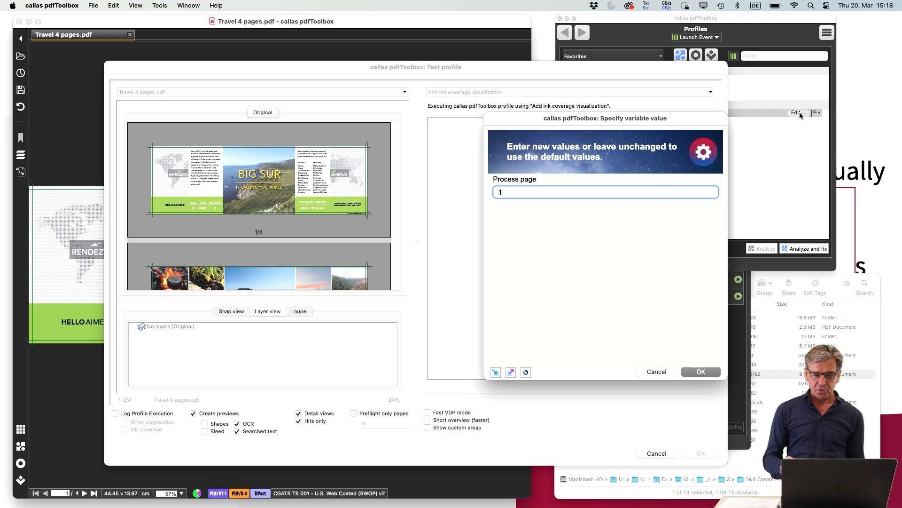
{"action": "type", "text": "2"}
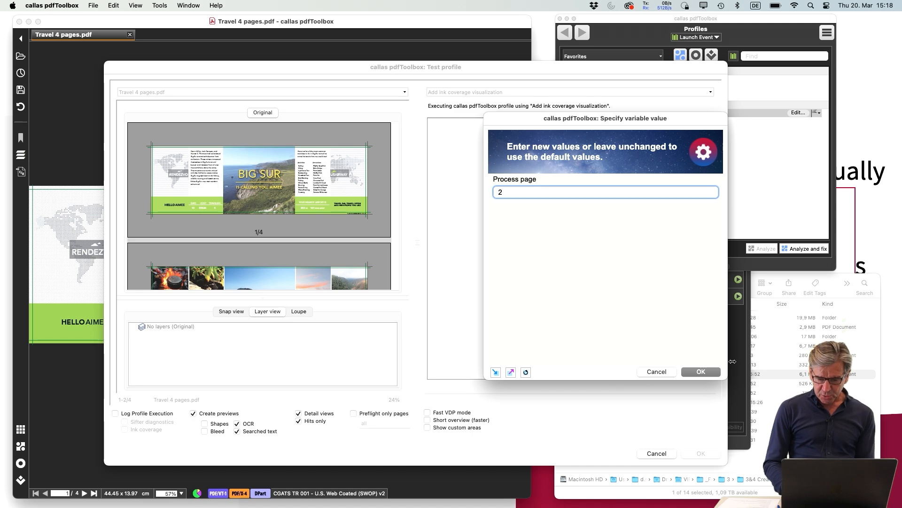
{"action": "left_click", "coordinate": [700, 373]}
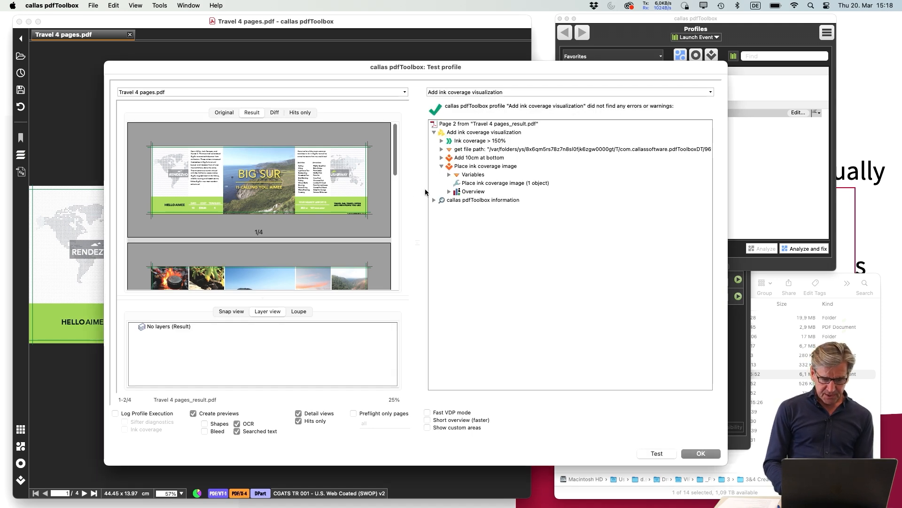
Hide the detail views, examine the ink coverage image placed below page 2 of the test result, and close the test
{"action": "left_click", "coordinate": [298, 414]}
{"action": "left_click_drag", "start_coordinate": [397, 222], "coordinate": [396, 243]}
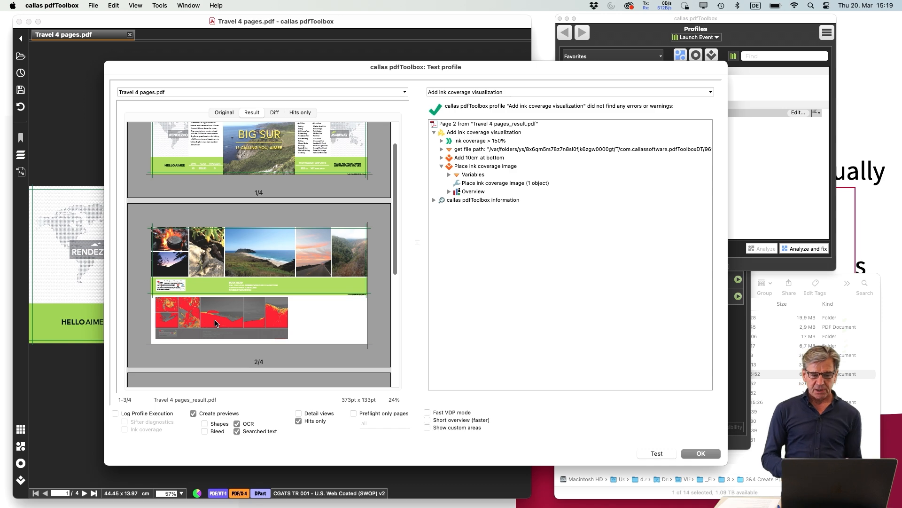
{"action": "left_click_drag", "start_coordinate": [393, 241], "coordinate": [391, 212]}
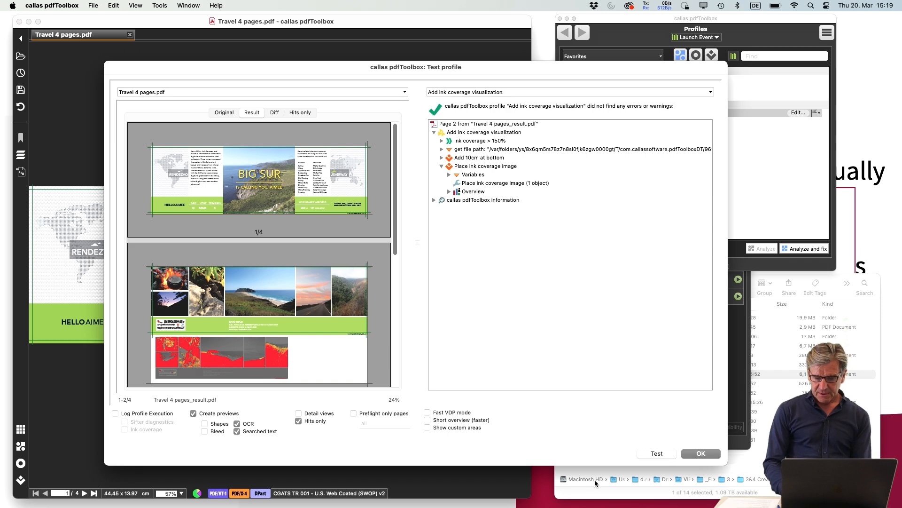
{"action": "left_click", "coordinate": [705, 452]}
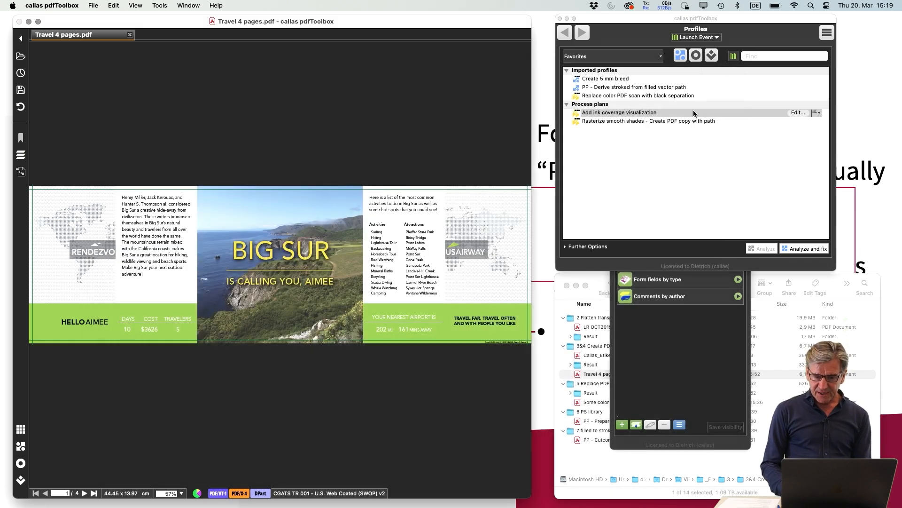
Inspect the "Ink coverage > 150%", "Add 10cm at bottom" and "Place ink coverage image" steps of "Add ink coverage visualization", and close the plan without changes
{"action": "left_click", "coordinate": [798, 112]}
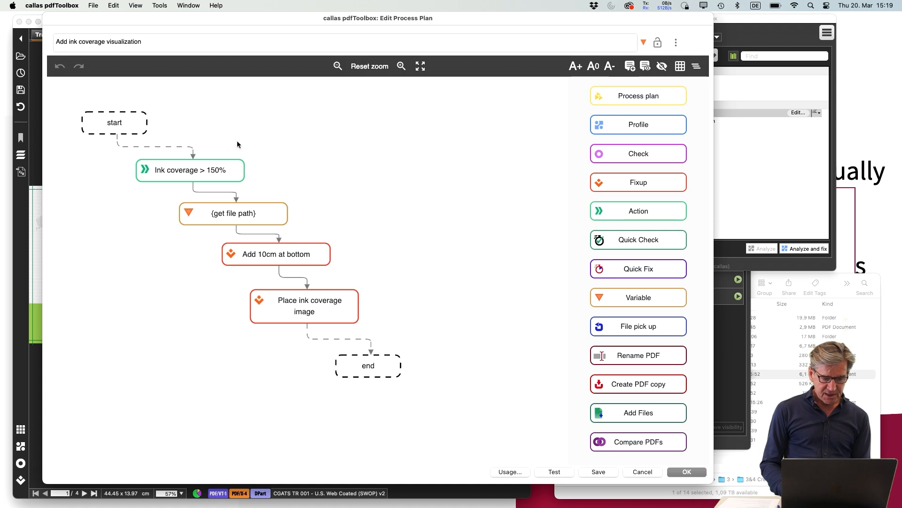
{"action": "left_click", "coordinate": [212, 172]}
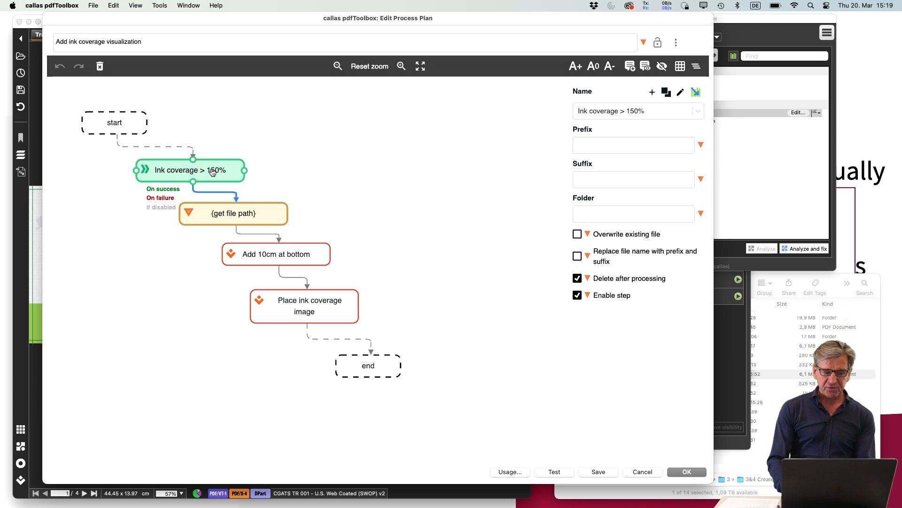
{"action": "left_click", "coordinate": [681, 92]}
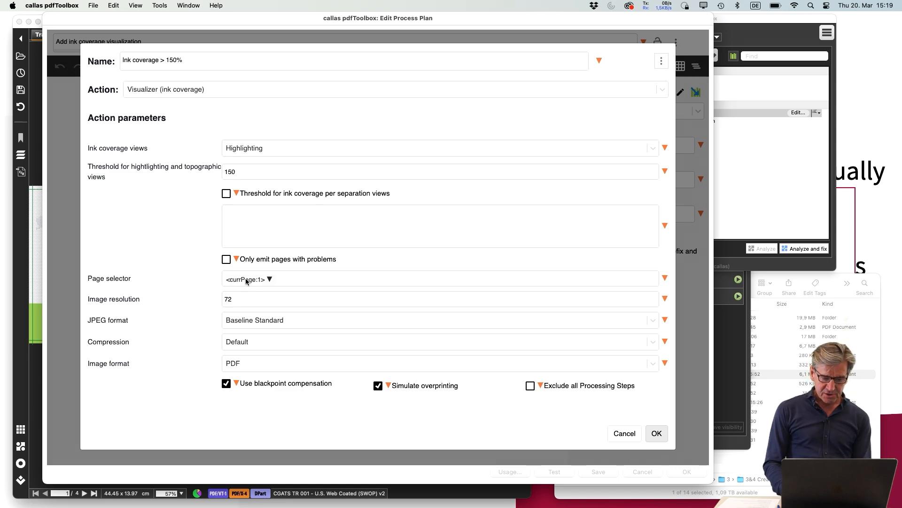
{"action": "left_click", "coordinate": [627, 433]}
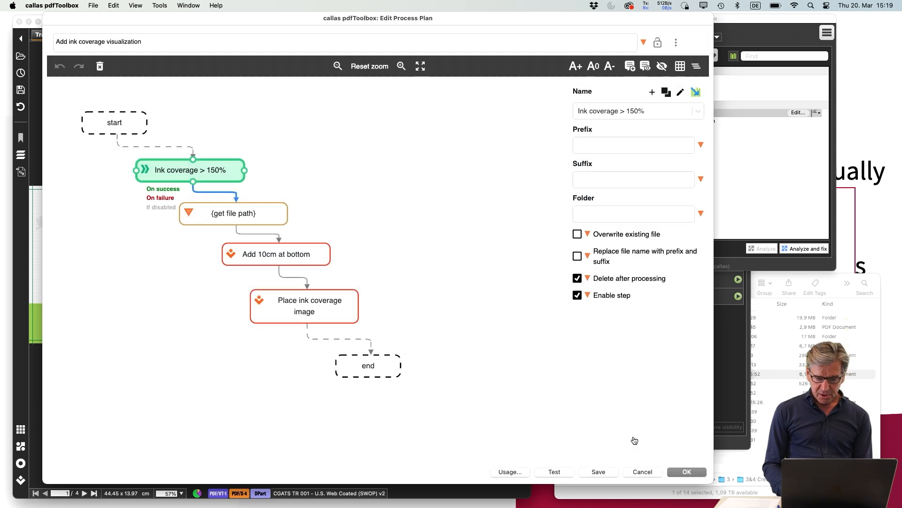
{"action": "left_click", "coordinate": [322, 257]}
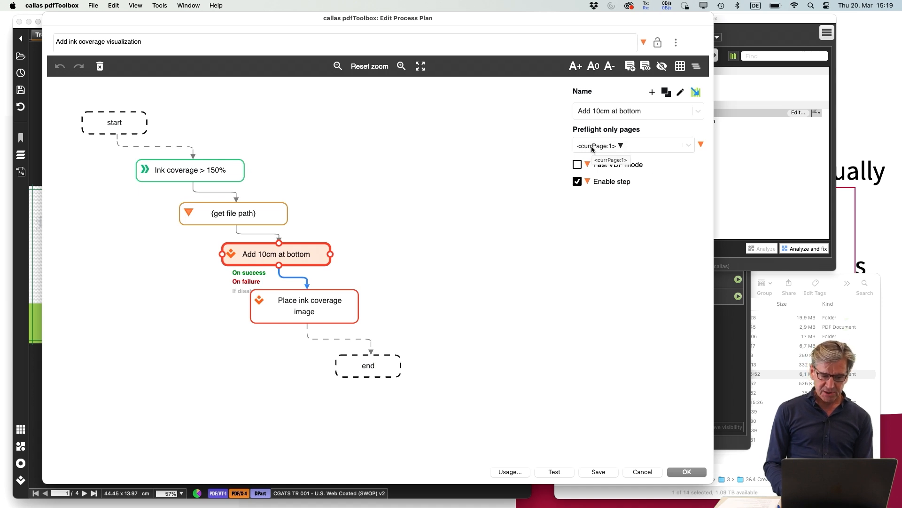
{"action": "left_click", "coordinate": [339, 308]}
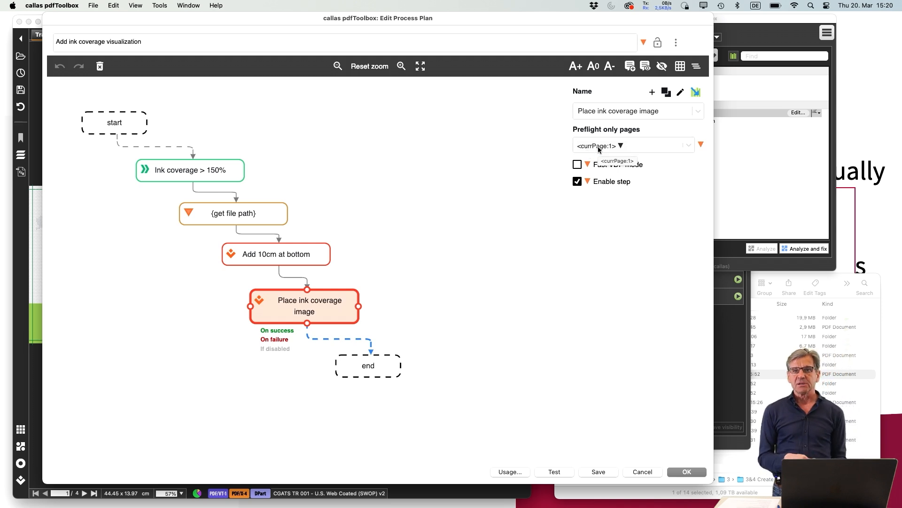
{"action": "left_click", "coordinate": [443, 157]}
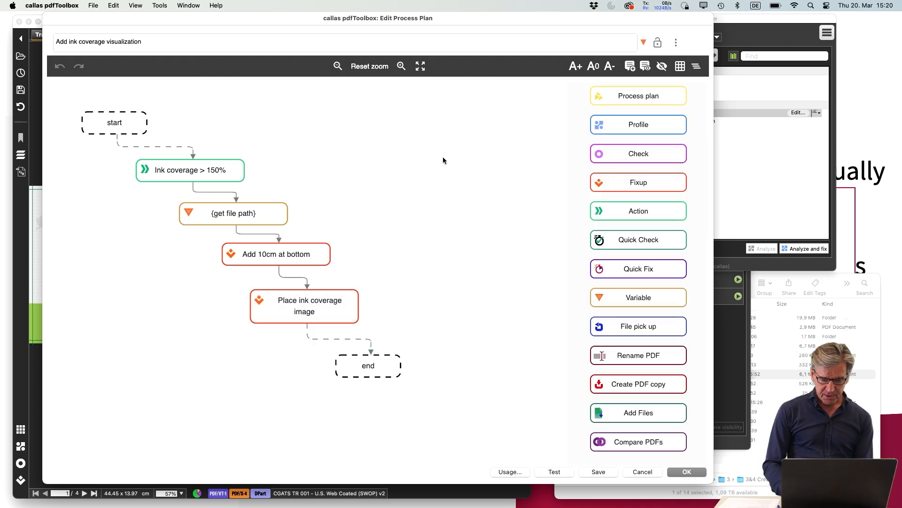
{"action": "left_click", "coordinate": [635, 473]}
{"action": "left_click", "coordinate": [442, 272]}
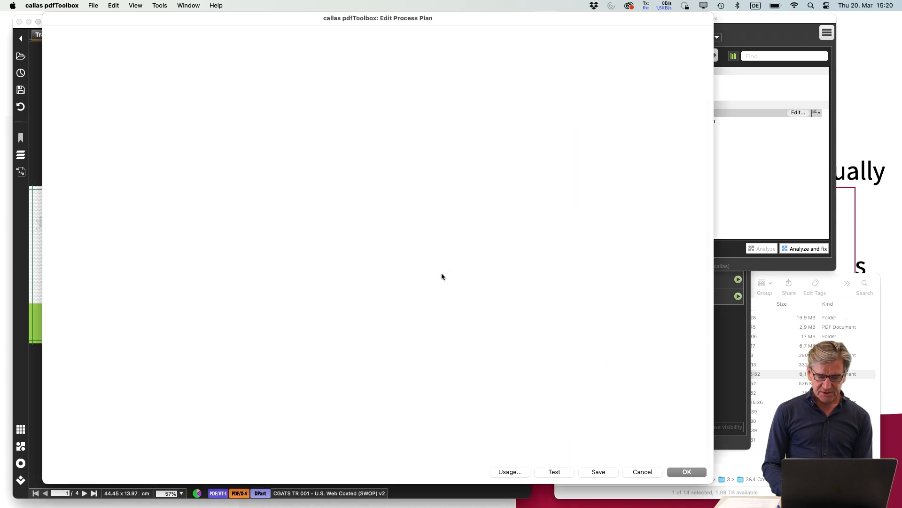
{"action": "left_click", "coordinate": [631, 177]}
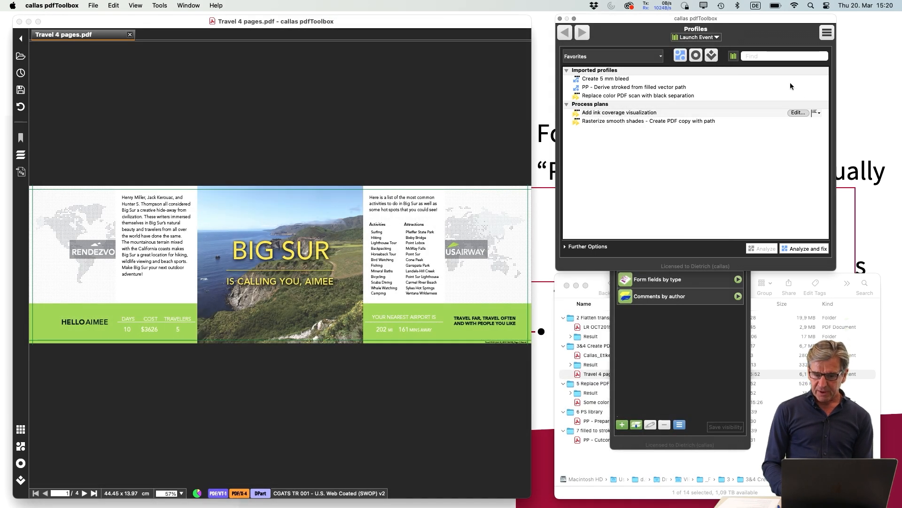
Create a new process plan containing "Add ink coverage visualization" as a child process plan between start and end
{"action": "left_click", "coordinate": [827, 32]}
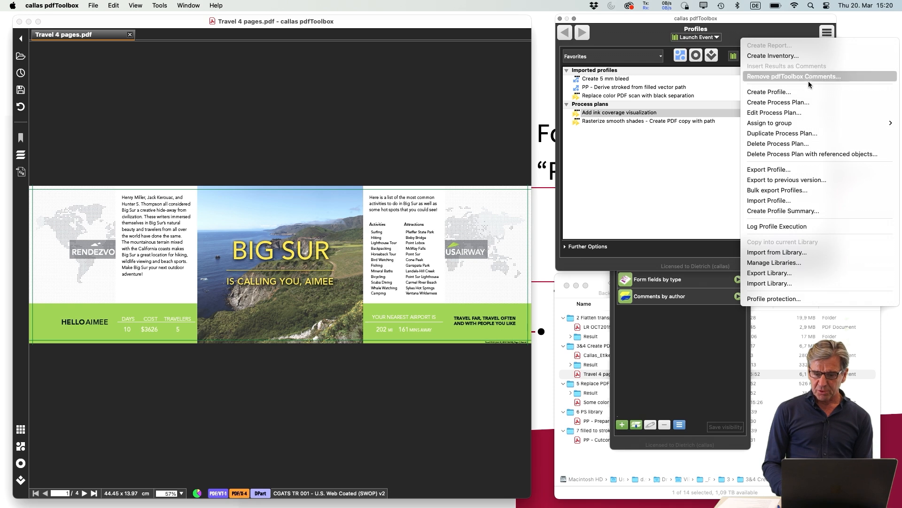
{"action": "left_click", "coordinate": [807, 103]}
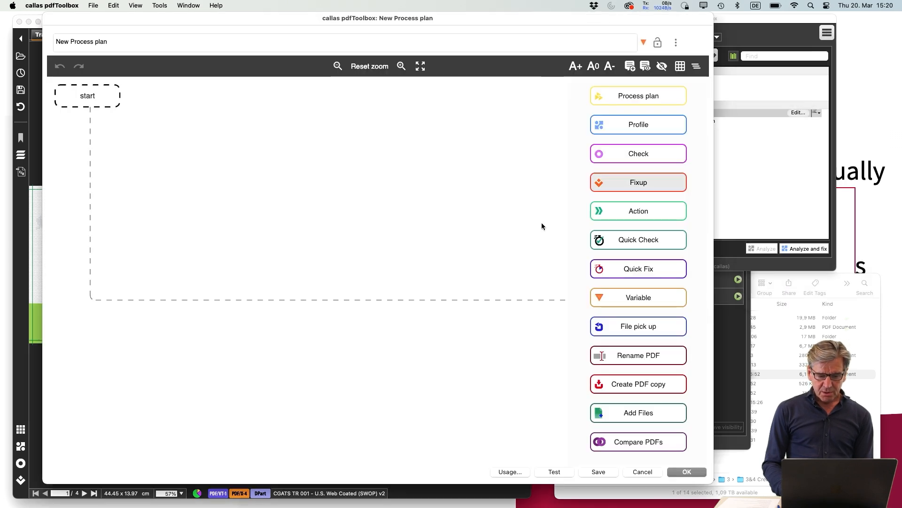
{"action": "left_click", "coordinate": [420, 66]}
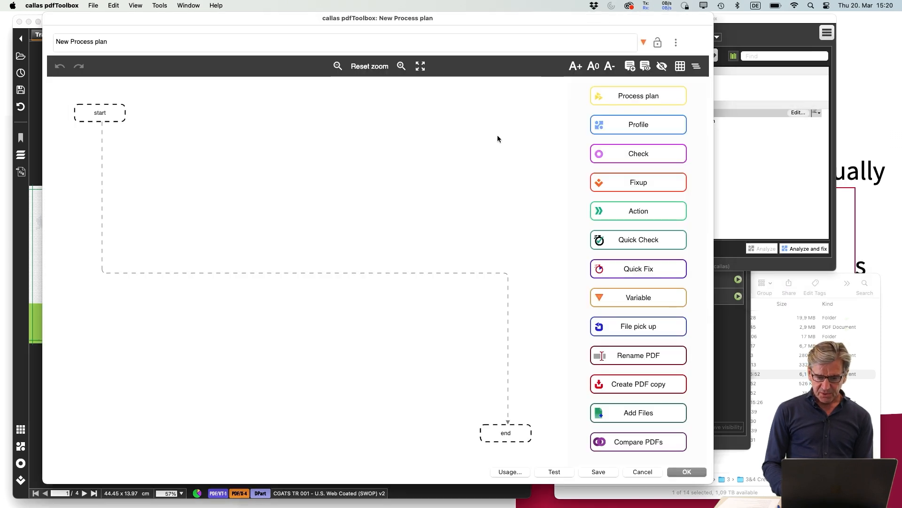
{"action": "left_click_drag", "start_coordinate": [640, 97], "coordinate": [333, 275]}
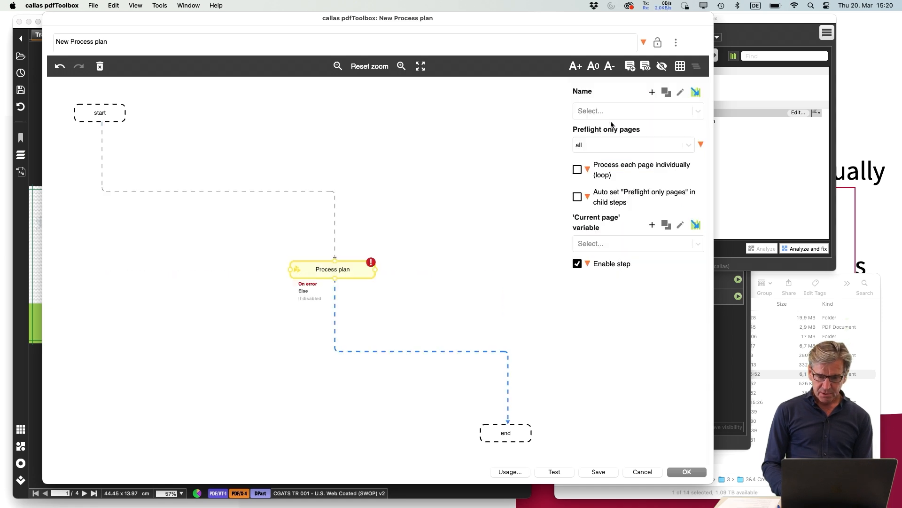
{"action": "left_click", "coordinate": [600, 111]}
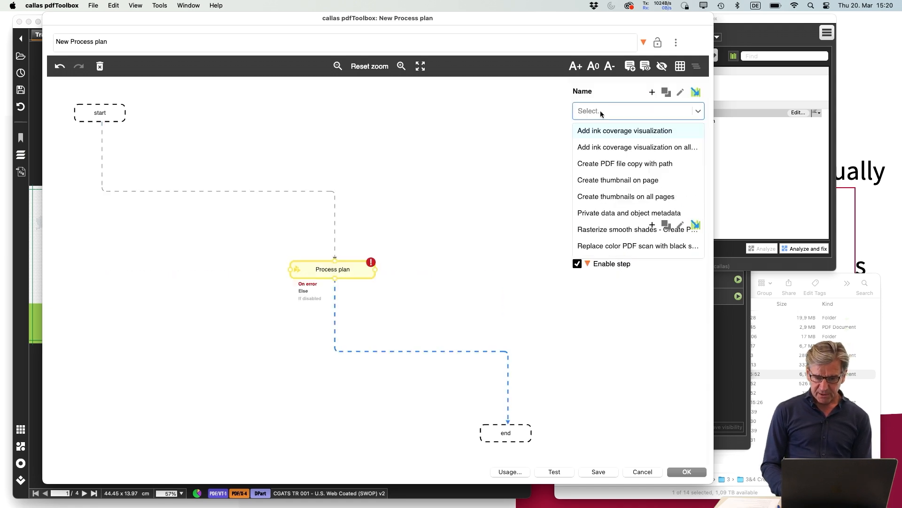
{"action": "left_click", "coordinate": [599, 132]}
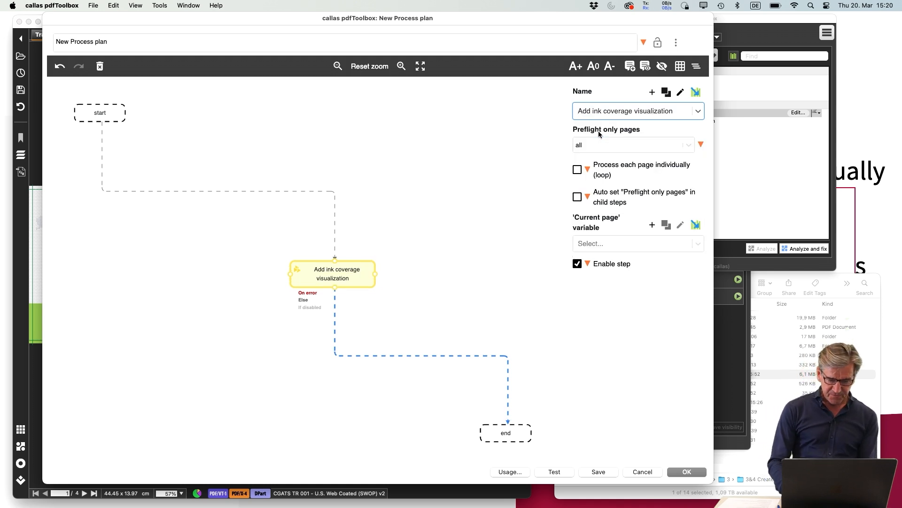
{"action": "mouse_move", "coordinate": [350, 270]}
{"action": "left_mouse_down"}
{"action": "mouse_move", "coordinate": [324, 252]}
{"action": "mouse_move", "coordinate": [316, 228]}
{"action": "left_mouse_up"}
{"action": "left_click", "coordinate": [446, 188]}
{"action": "left_click", "coordinate": [306, 235]}
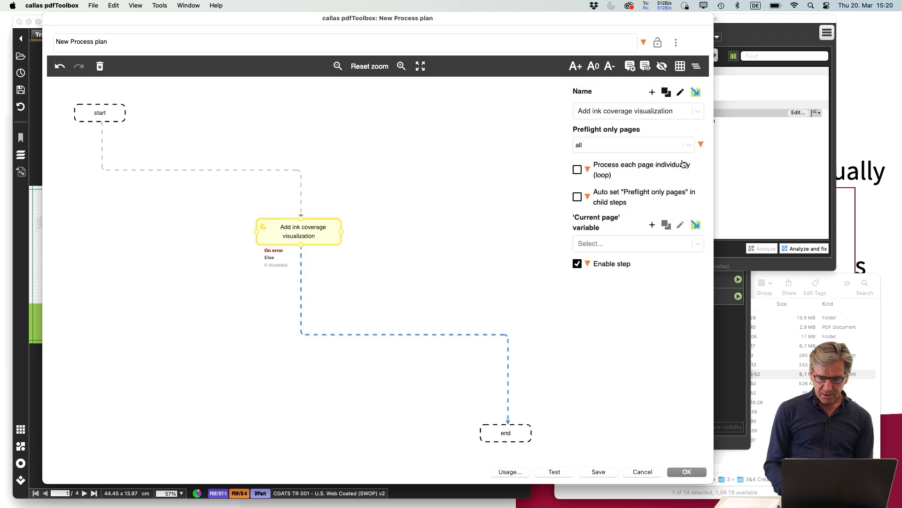
Make the child plan process each page individually, with currPage as the 'Current page' variable and "Preflight only pages" set automatically in child steps
{"action": "left_click", "coordinate": [578, 170]}
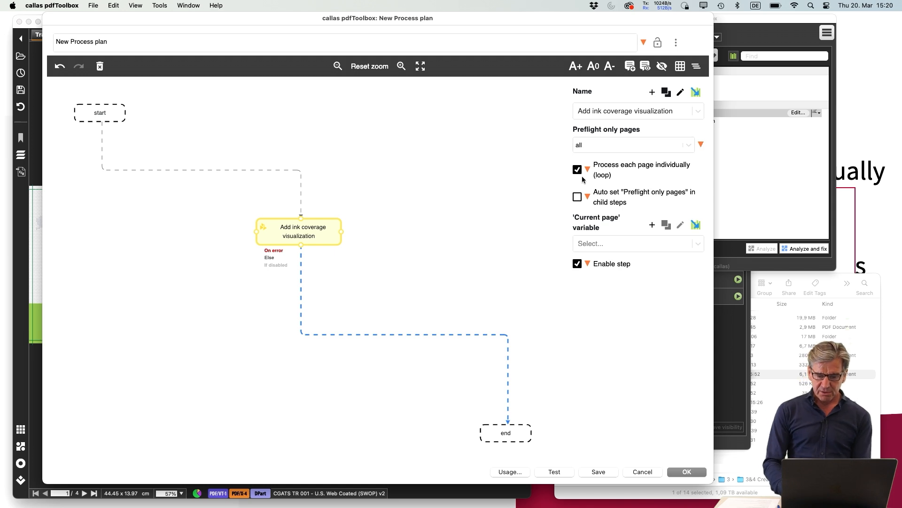
{"action": "left_click", "coordinate": [587, 242]}
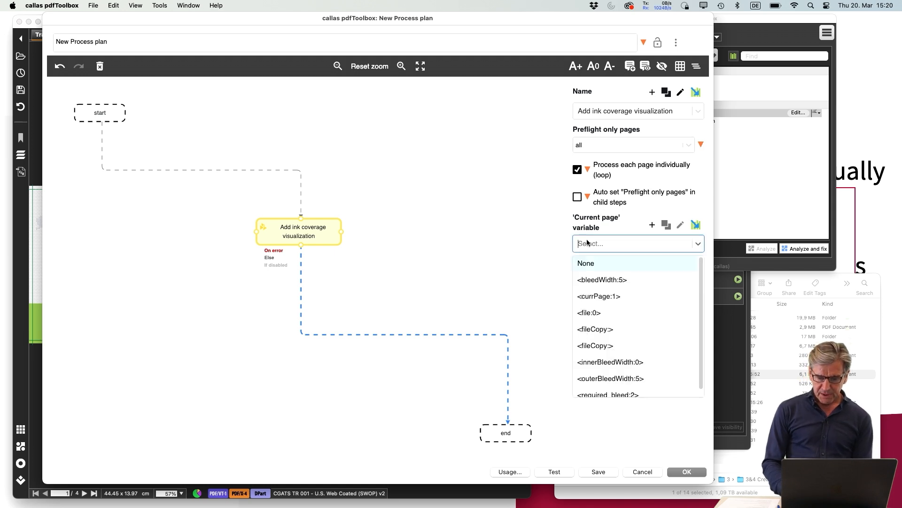
{"action": "left_click", "coordinate": [606, 296]}
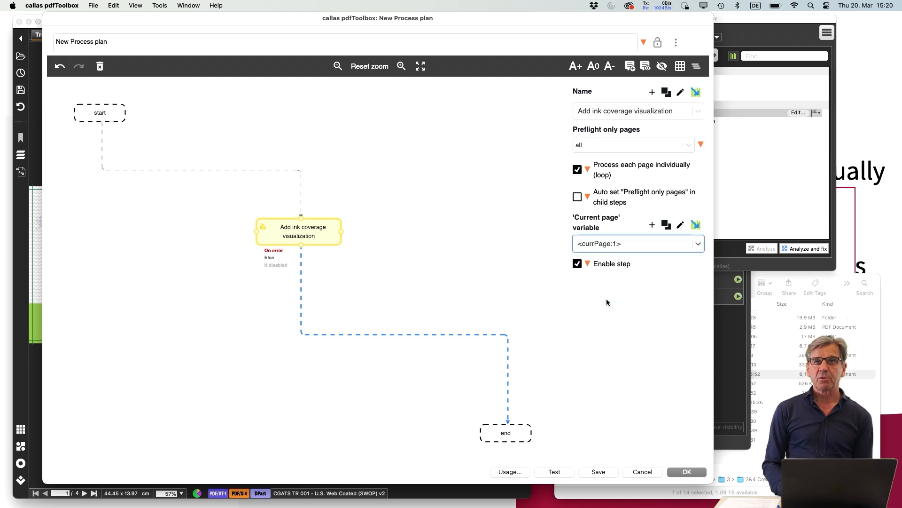
{"action": "left_click", "coordinate": [578, 197]}
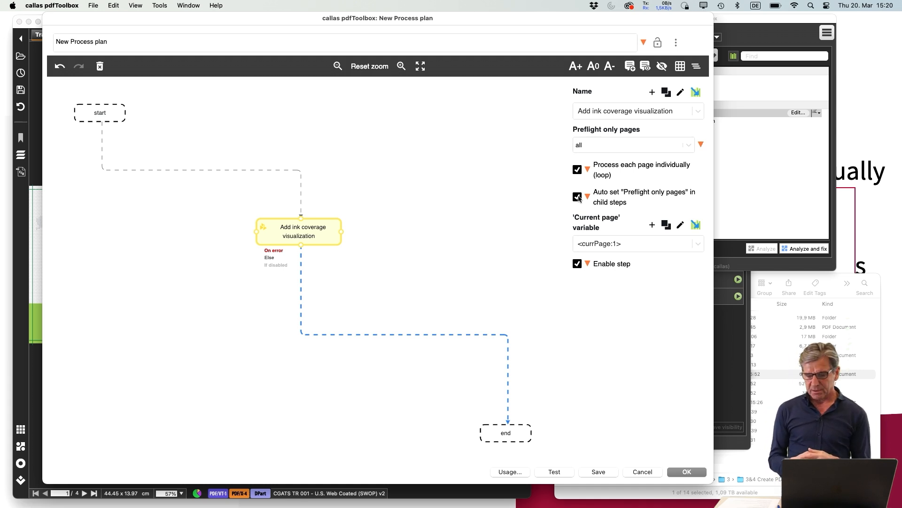
{"action": "left_click", "coordinate": [578, 197]}
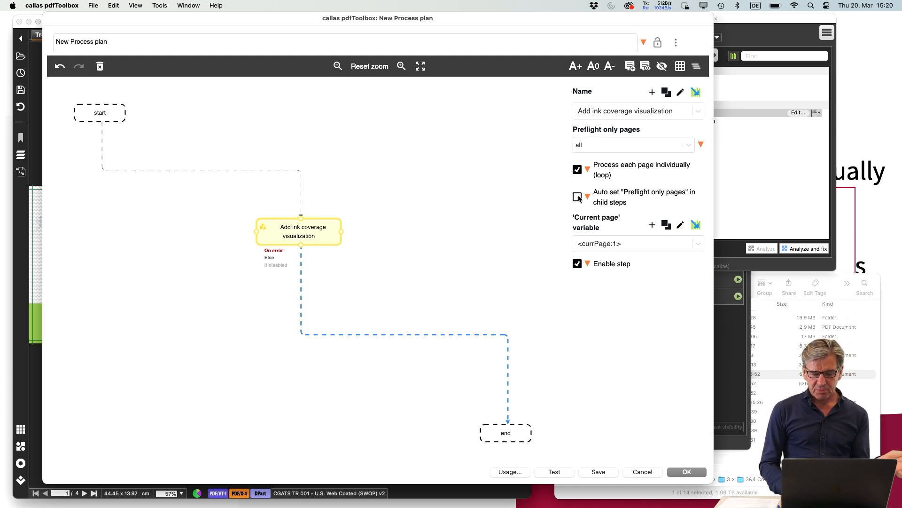
{"action": "left_click", "coordinate": [578, 197]}
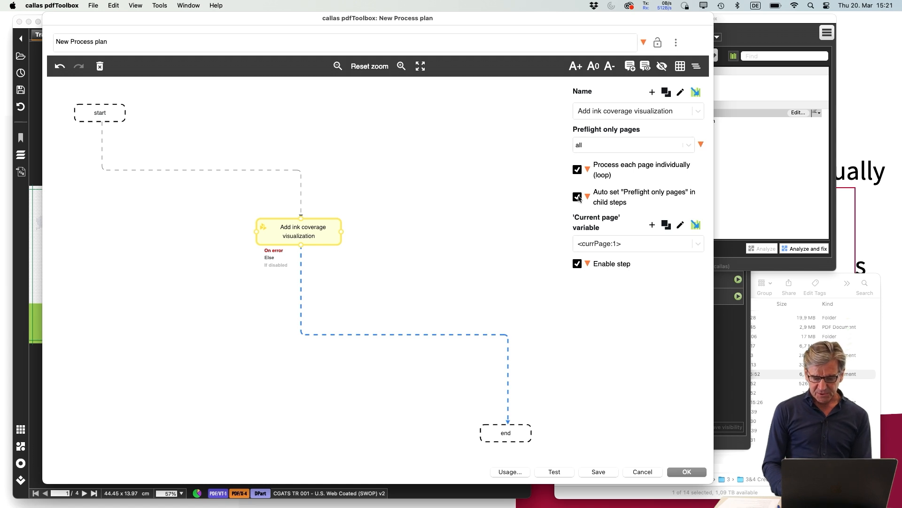
Test the new process plan on the travel PDF, examine the ink coverage images on the result pages, and close the test
{"action": "left_click", "coordinate": [554, 471]}
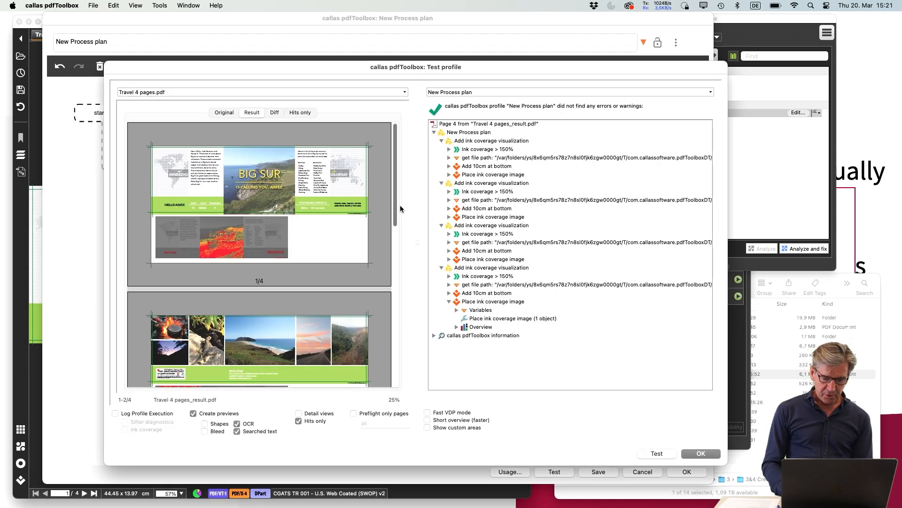
{"action": "left_click_drag", "start_coordinate": [394, 202], "coordinate": [402, 382]}
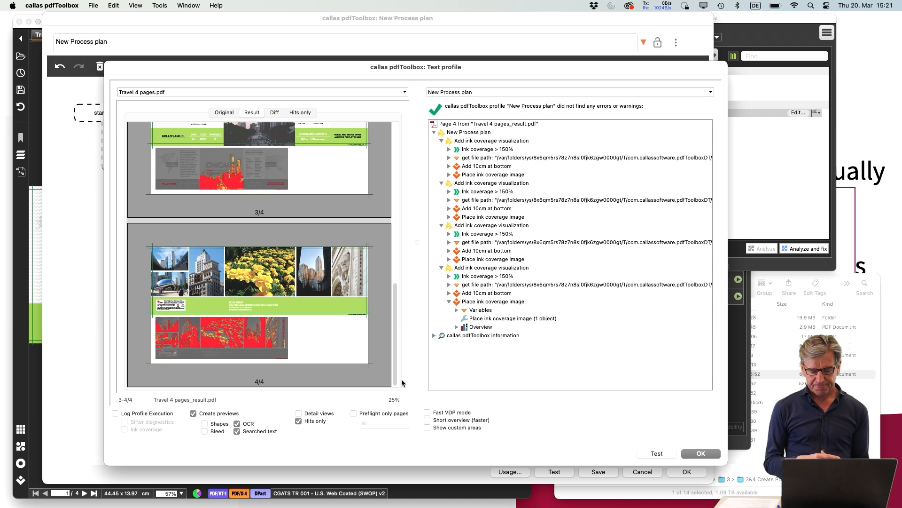
{"action": "left_click", "coordinate": [706, 453]}
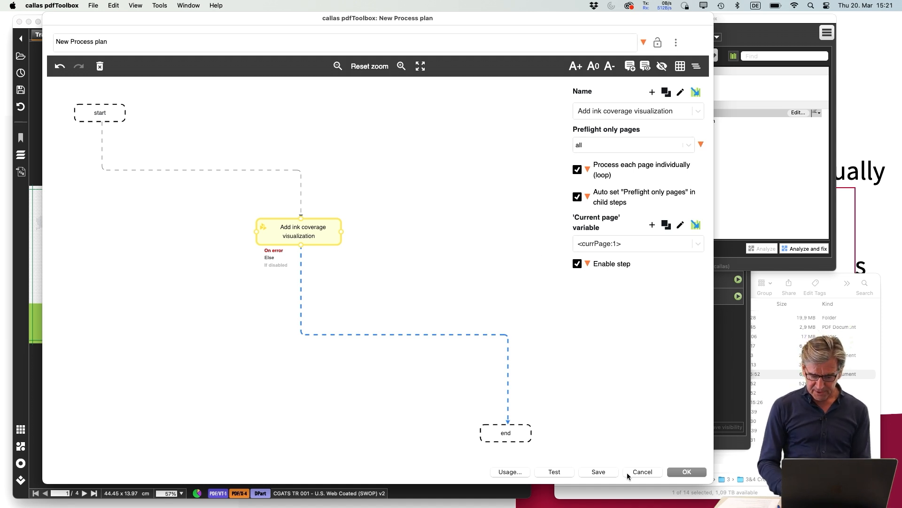
Discard the new process plan and switch back to the PowerPoint presentation
{"action": "left_click", "coordinate": [649, 473]}
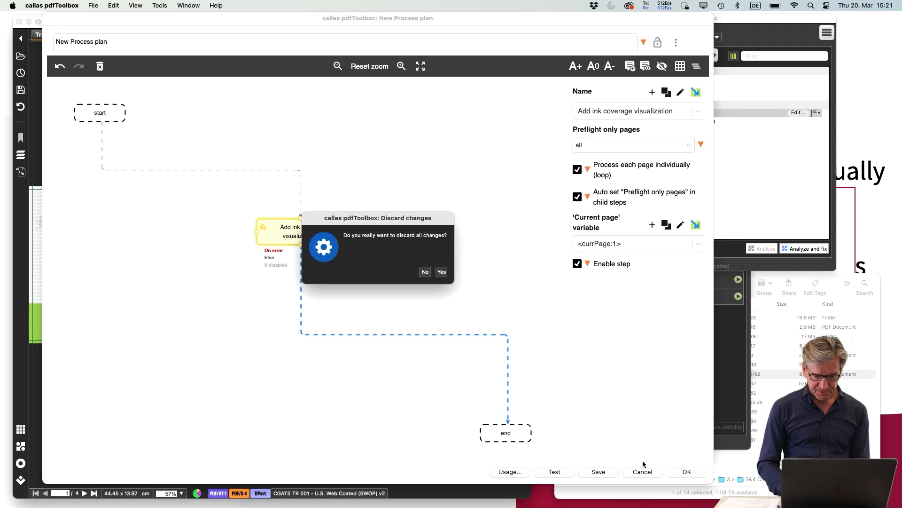
{"action": "left_click", "coordinate": [441, 272]}
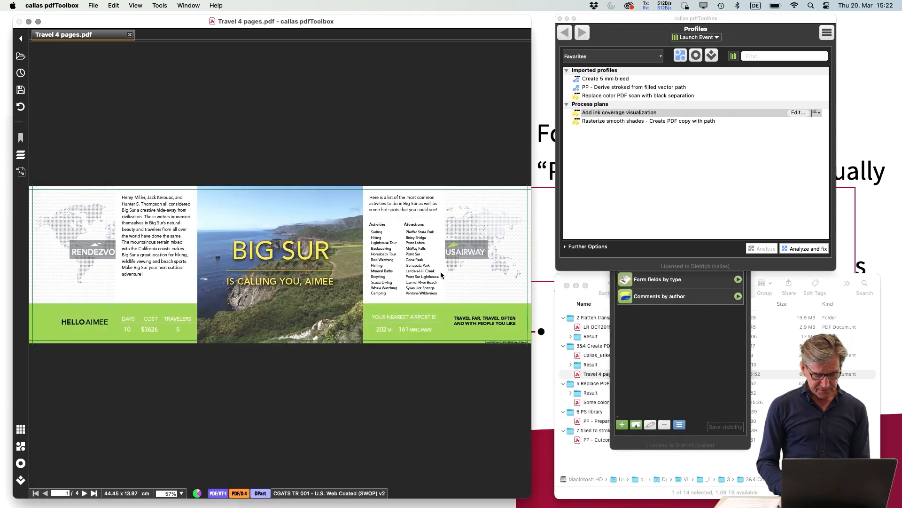
{"action": "key", "text": "super+Tab"}
{"action": "key", "text": "super+Tab"}
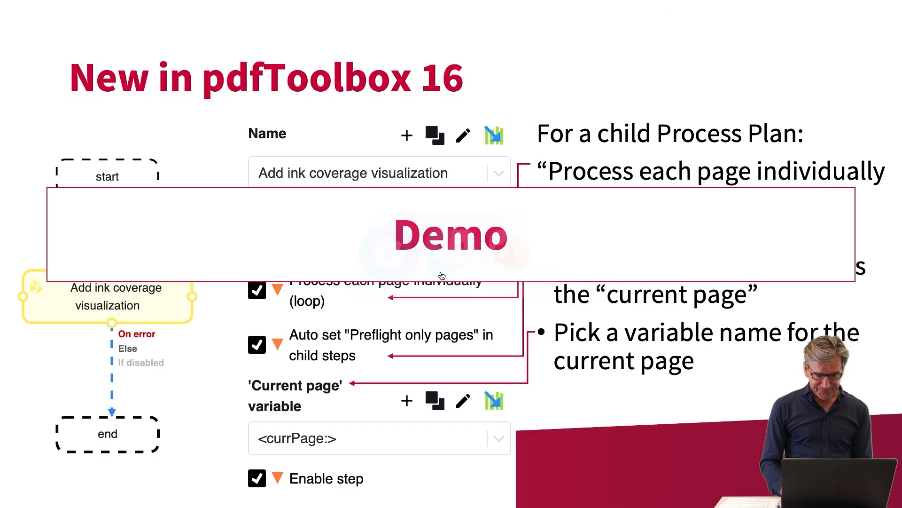
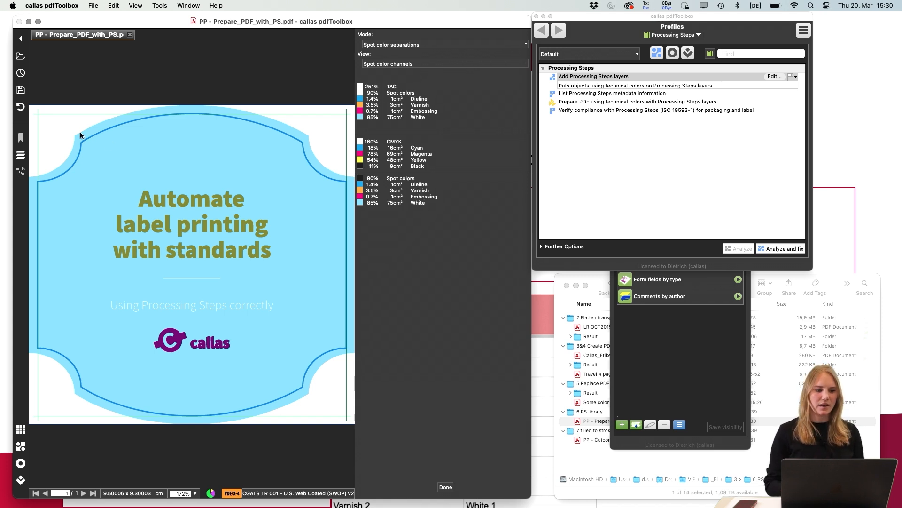
Open the Layer Explorer for the label PDF and close the spot color separations preview
{"action": "left_click", "coordinate": [24, 157]}
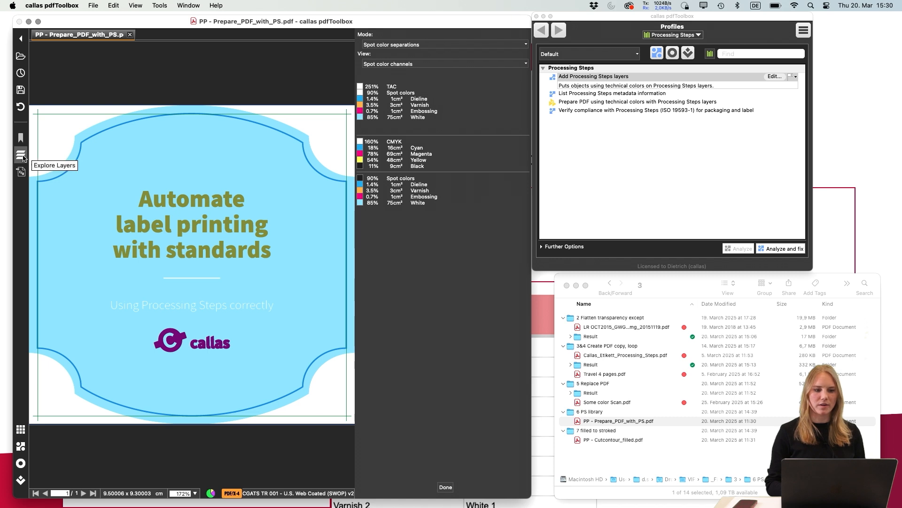
{"action": "left_click", "coordinate": [28, 157]}
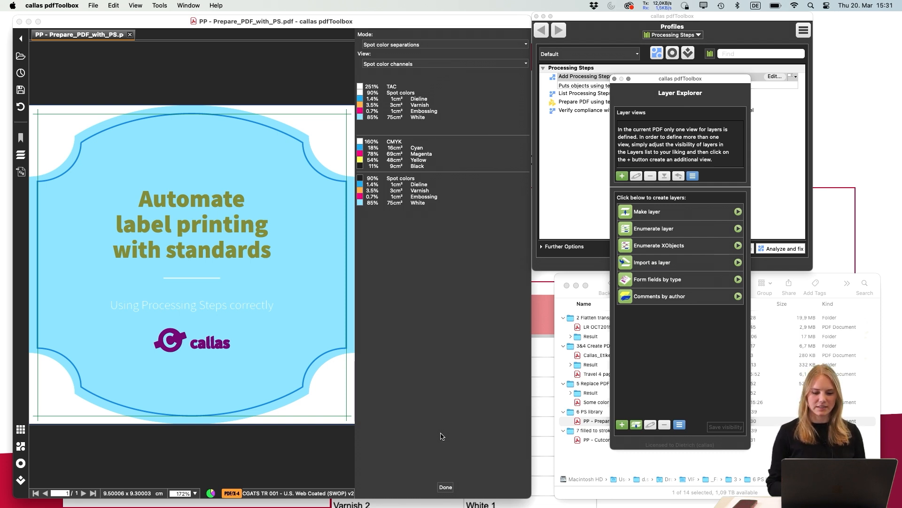
{"action": "left_click", "coordinate": [445, 487]}
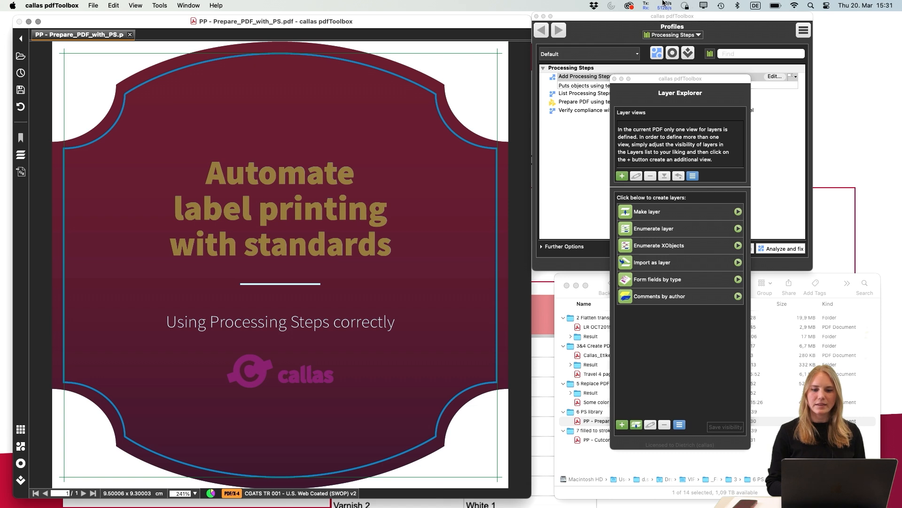
Run "Prepare PDF using technical colors with Processing Steps layers" with fixes, saving the result as PP - Prepare_PDF_with_PS_fix.pdf
{"action": "left_click", "coordinate": [579, 134]}
{"action": "left_click", "coordinate": [590, 103]}
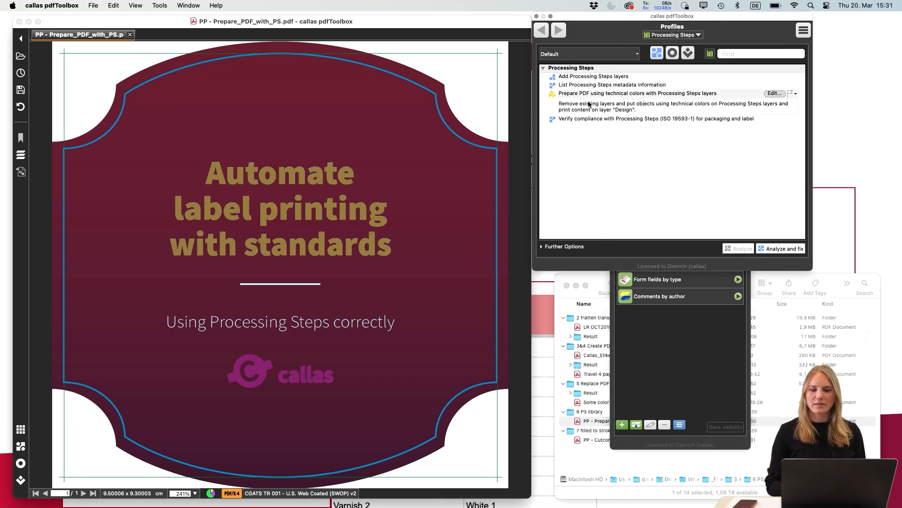
{"action": "left_click", "coordinate": [775, 248]}
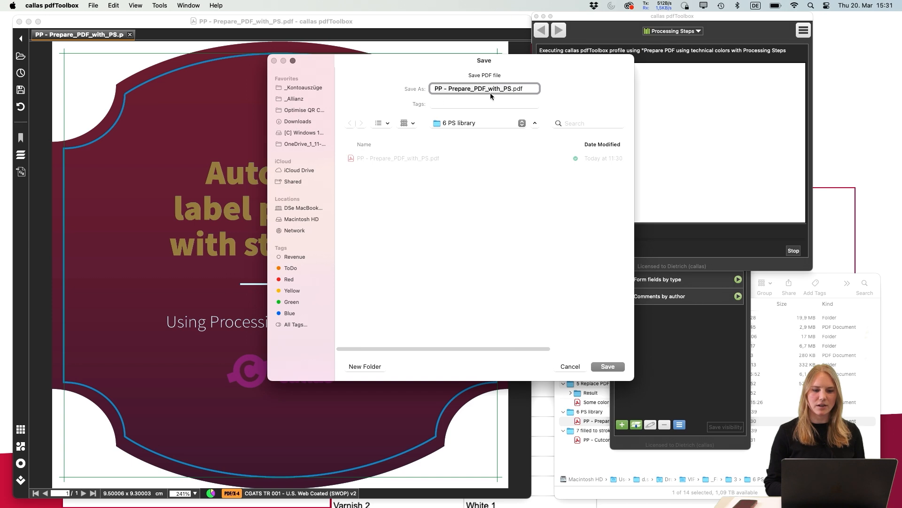
{"action": "left_click", "coordinate": [510, 89]}
{"action": "type", "text": "_fix"}
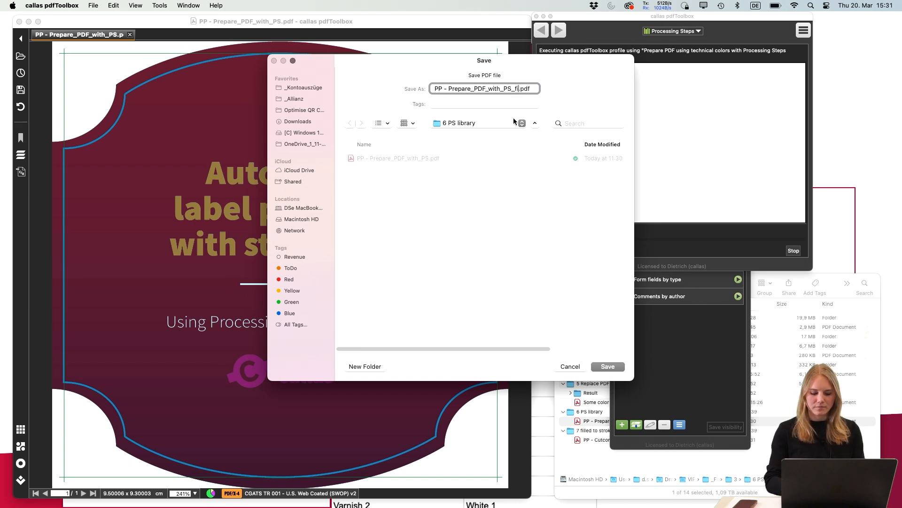
{"action": "key", "text": "Return"}
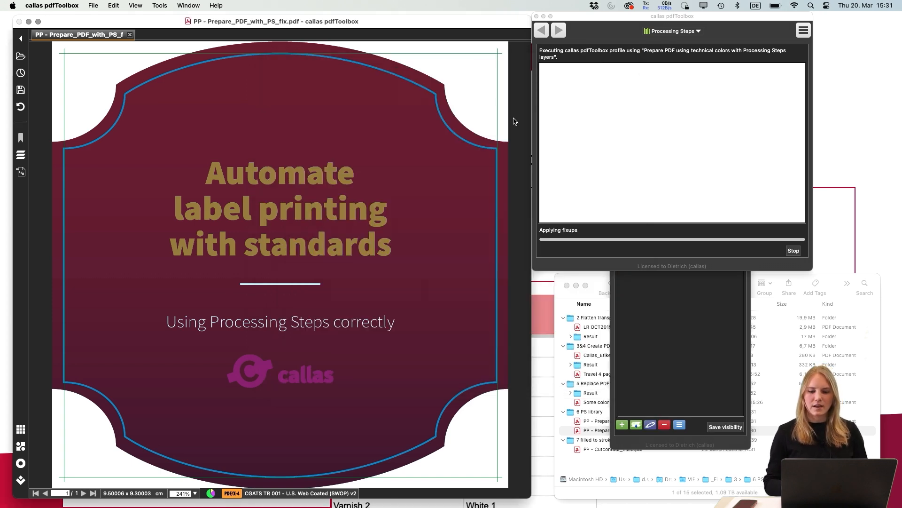
Examine the fixed PDF's layers in the Layer Explorer by toggling the visibility of the White and Design layers
{"action": "left_click", "coordinate": [684, 371]}
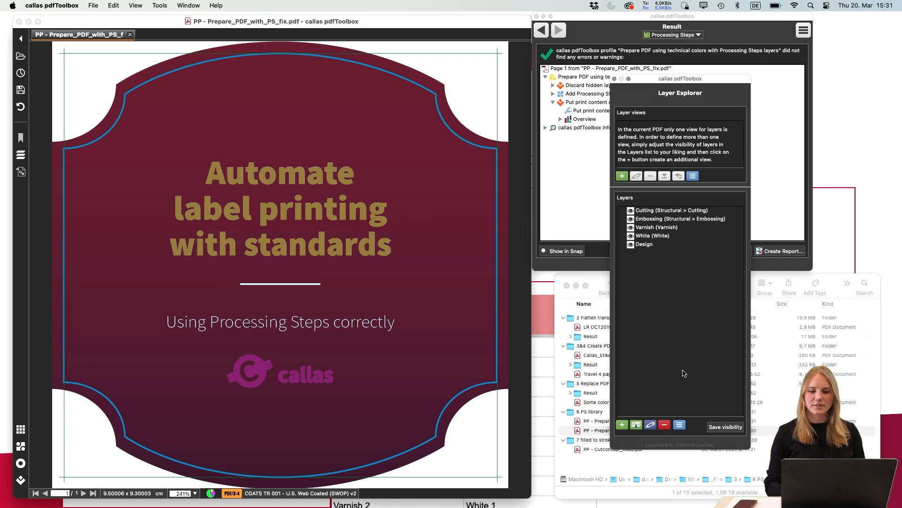
{"action": "left_click_drag", "start_coordinate": [688, 82], "coordinate": [593, 79]}
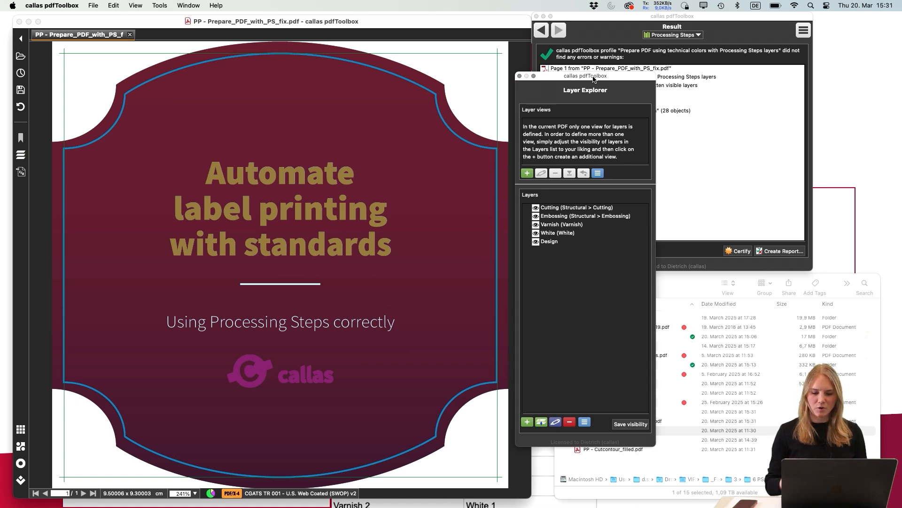
{"action": "left_click", "coordinate": [536, 235]}
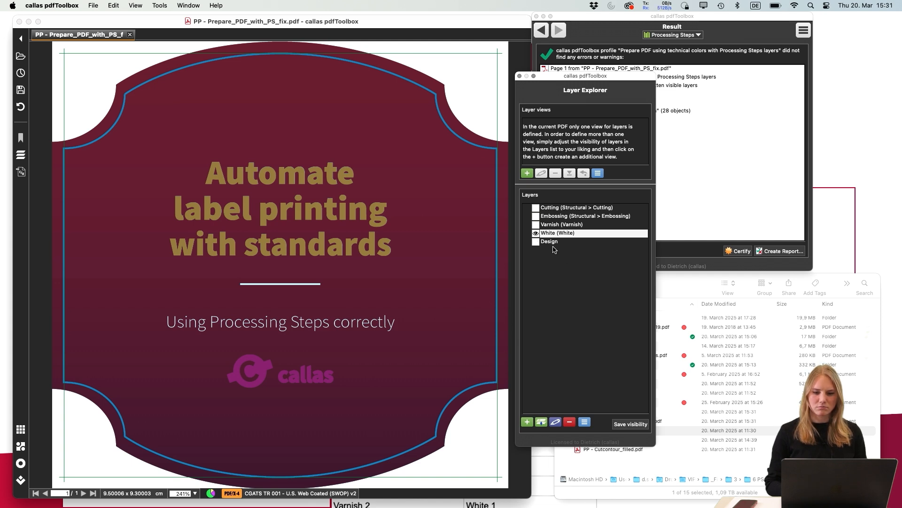
{"action": "left_click", "coordinate": [536, 233]}
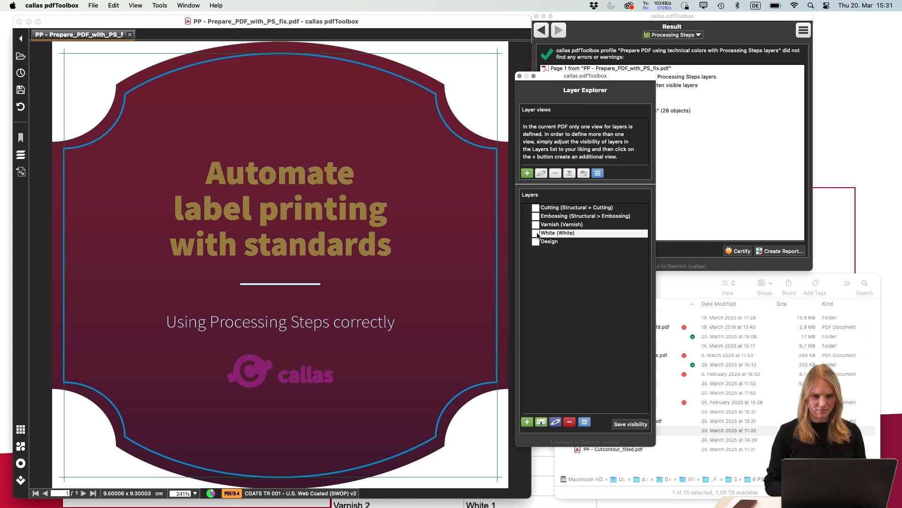
{"action": "left_click", "coordinate": [537, 233]}
{"action": "left_click", "coordinate": [536, 243]}
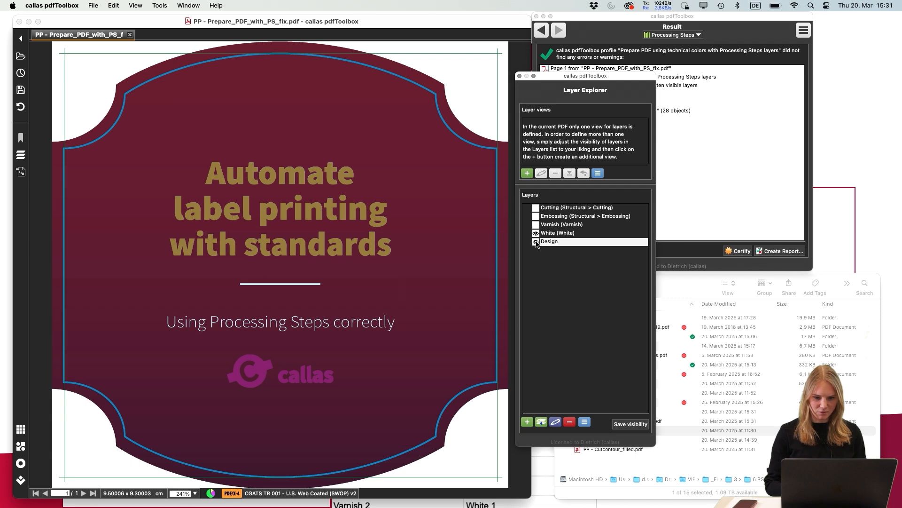
{"action": "left_click", "coordinate": [536, 242]}
{"action": "left_click", "coordinate": [536, 234]}
Inspect the White layer's Processing Step metadata, close it without changes, and show the Design layer
{"action": "double_click", "coordinate": [553, 234]}
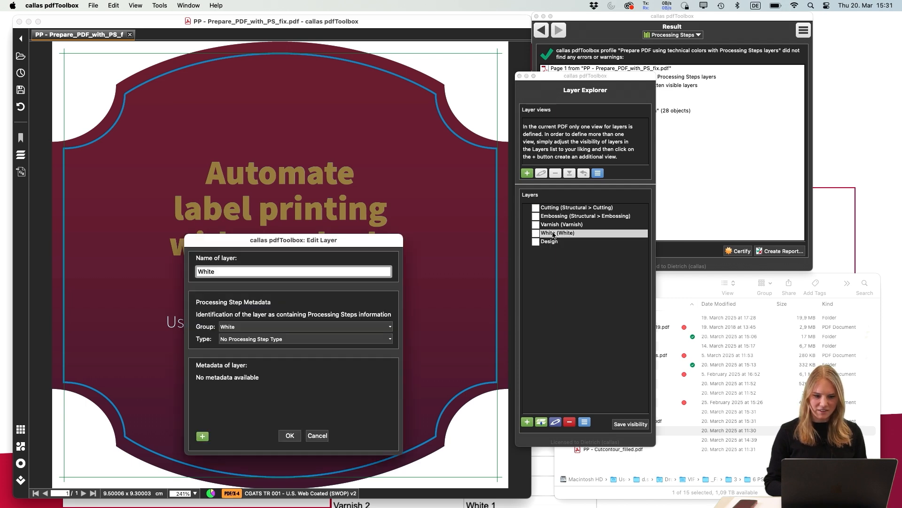
{"action": "left_click_drag", "start_coordinate": [250, 241], "coordinate": [702, 128]}
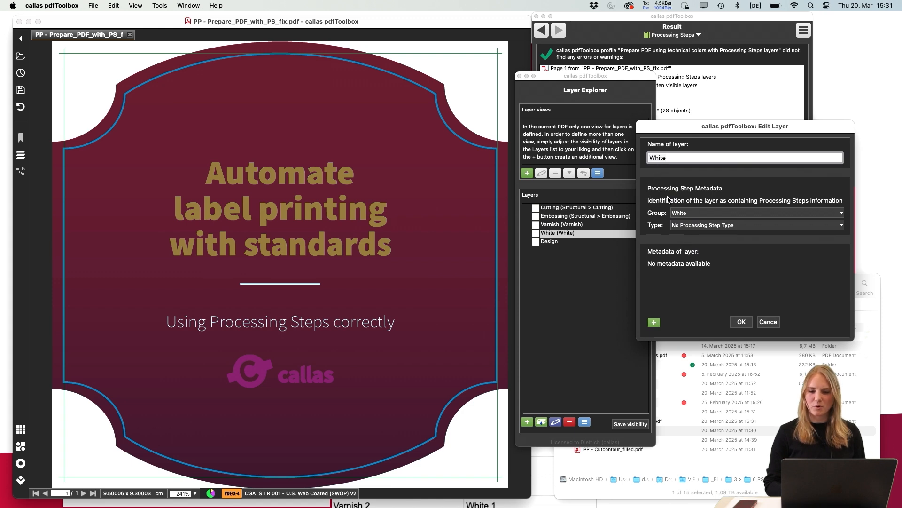
{"action": "left_click", "coordinate": [769, 322]}
{"action": "left_click", "coordinate": [536, 242]}
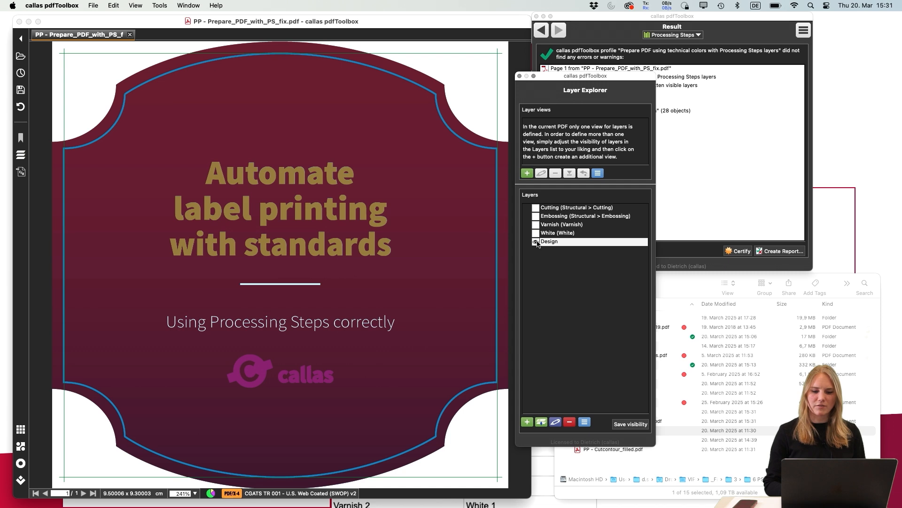
Bring the profile results window to the front and go back to the Processing Steps profile list
{"action": "left_click", "coordinate": [737, 179]}
{"action": "left_click", "coordinate": [685, 5]}
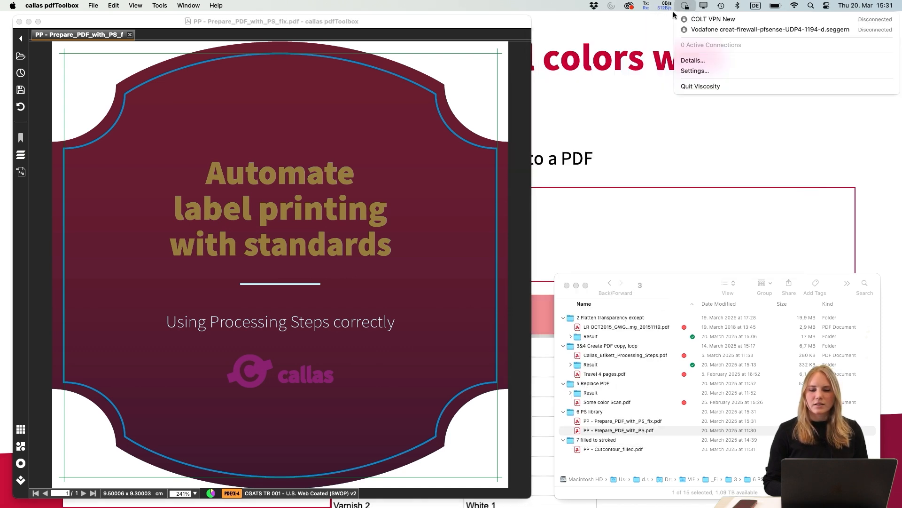
{"action": "left_click", "coordinate": [674, 16]}
{"action": "left_click", "coordinate": [129, 243]}
{"action": "left_click", "coordinate": [749, 19]}
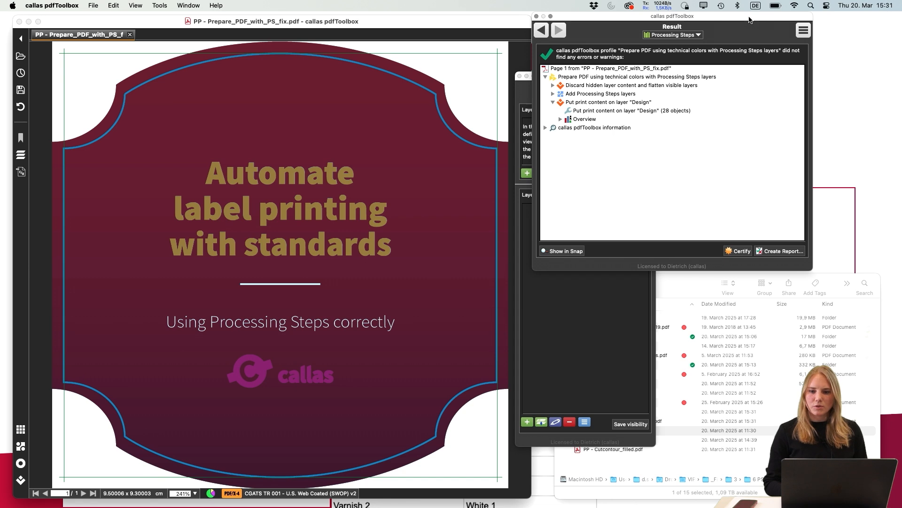
{"action": "left_click_drag", "start_coordinate": [749, 20], "coordinate": [709, 29]}
{"action": "left_click", "coordinate": [501, 40]}
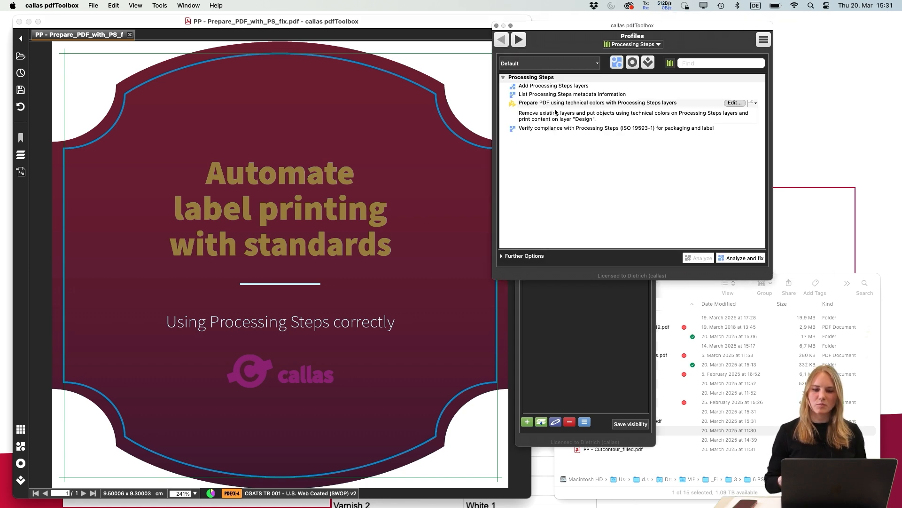
Open the "Spot color names for Cutting" check from the Processing Steps library and review its list of spot color names
{"action": "left_click", "coordinate": [636, 62]}
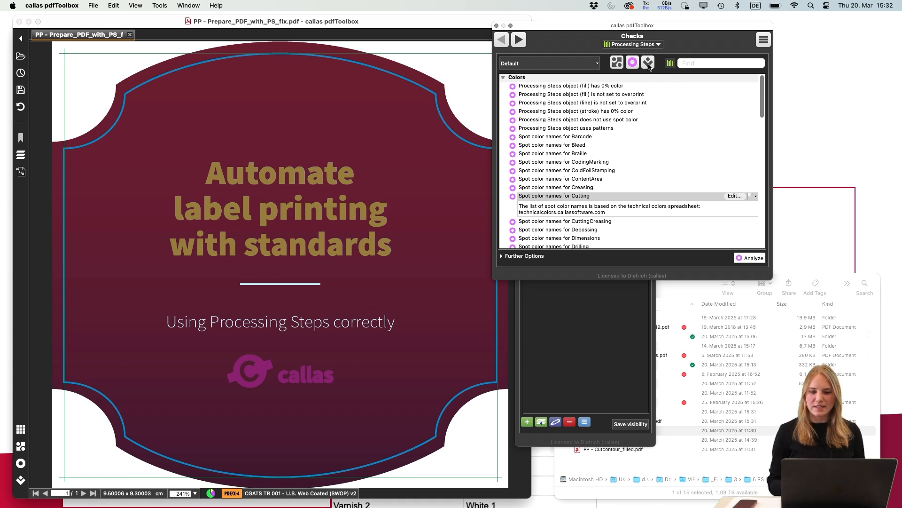
{"action": "left_click", "coordinate": [735, 196]}
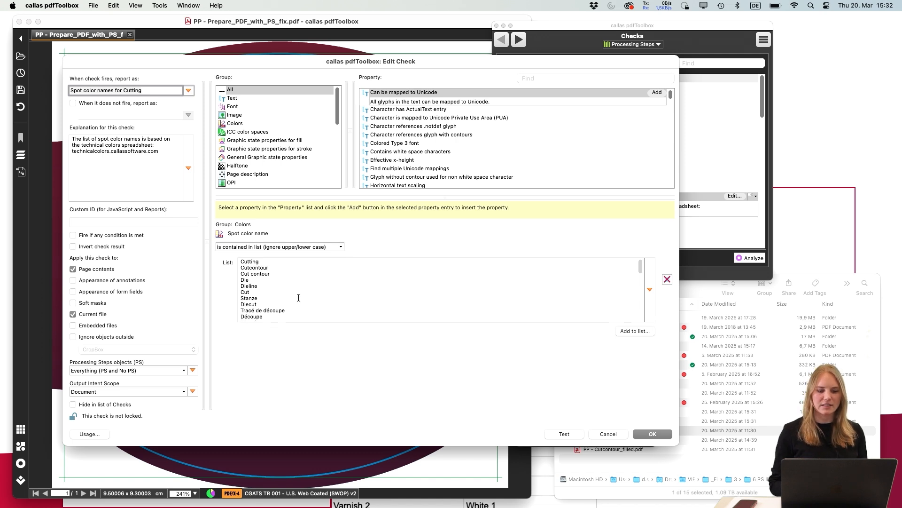
{"action": "scroll", "coordinate": [298, 297], "scroll_direction": "down", "scroll_amount": 15}
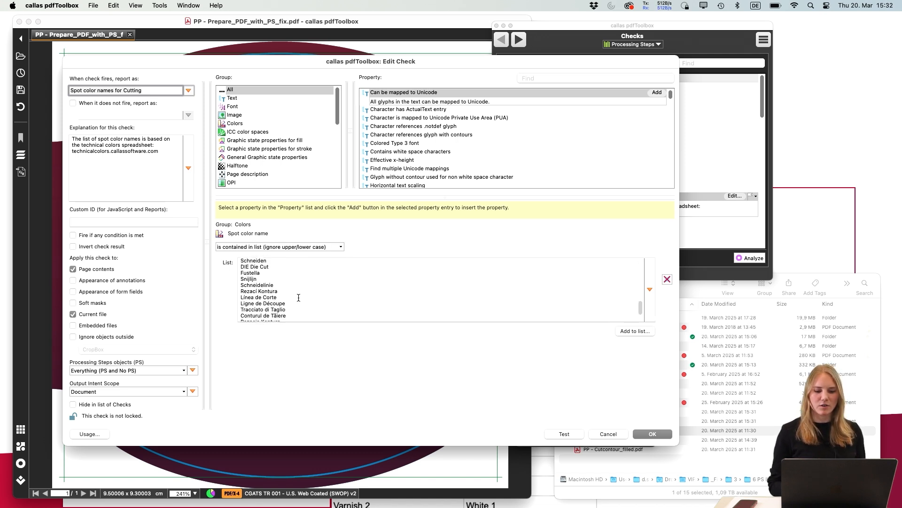
{"action": "scroll", "coordinate": [299, 297], "scroll_direction": "up", "scroll_amount": 15}
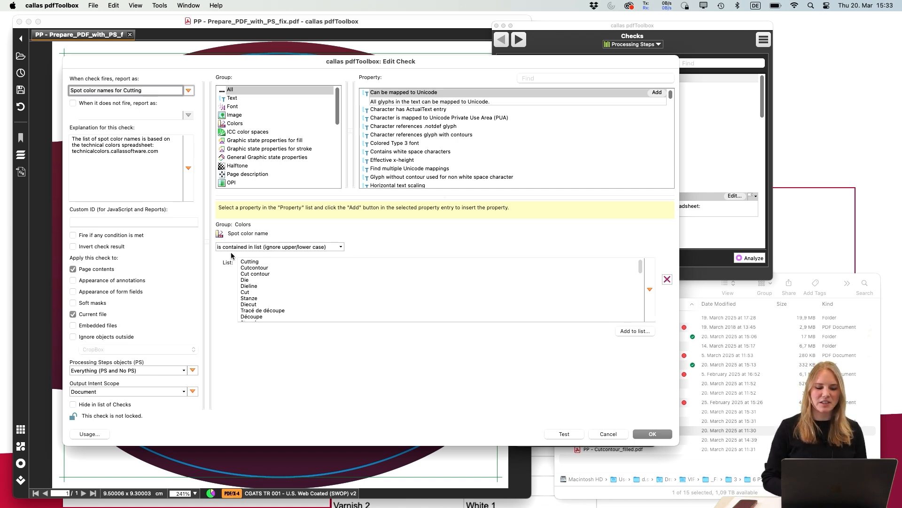
Review the comparison options for the spot color name, keep "is contained in list (ignore upper/lower case)", and leave the check without changes
{"action": "left_click", "coordinate": [341, 246]}
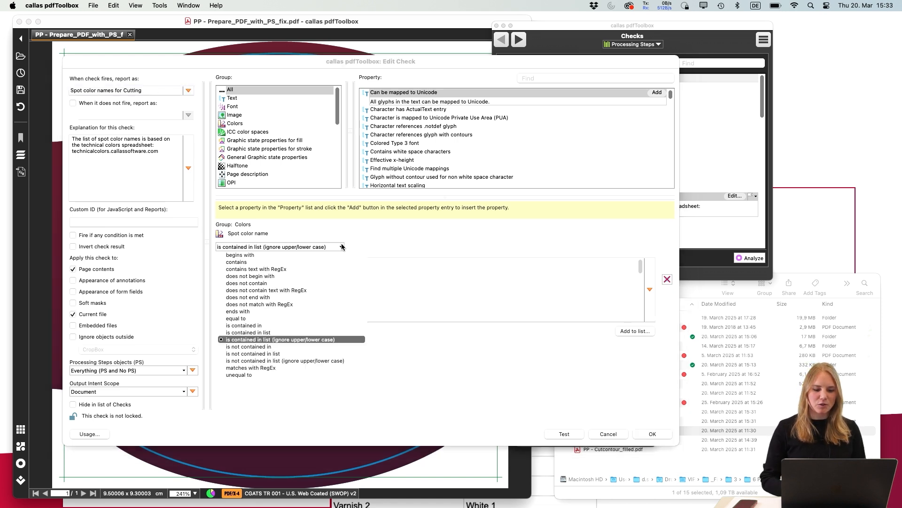
{"action": "left_click", "coordinate": [312, 338]}
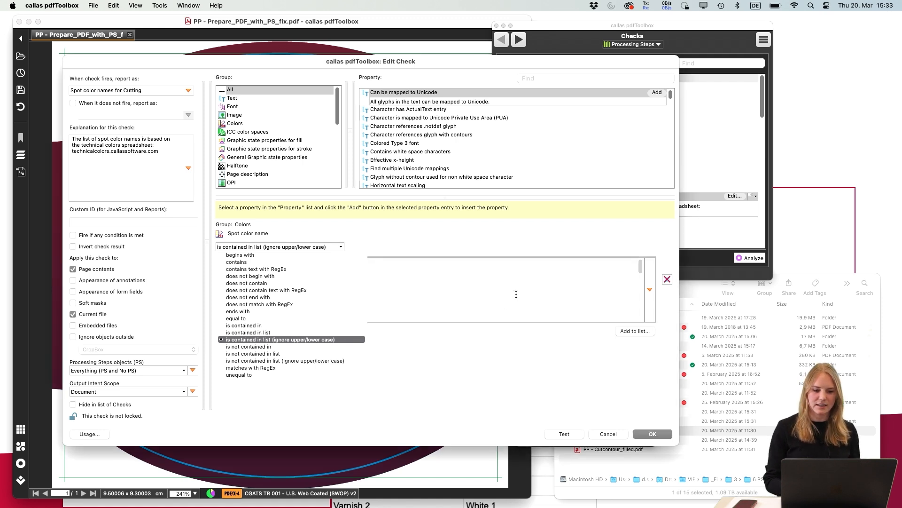
{"action": "left_click", "coordinate": [277, 261]}
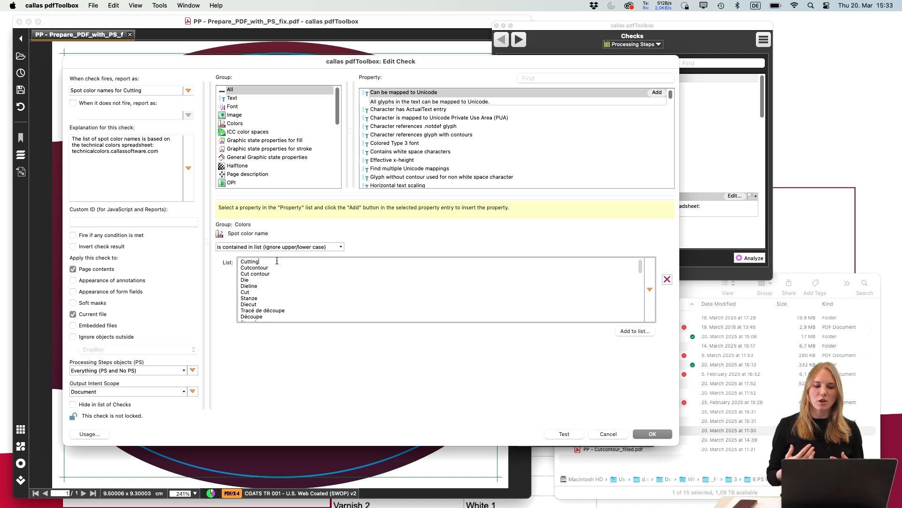
{"action": "scroll", "coordinate": [283, 295], "scroll_direction": "down", "scroll_amount": 10}
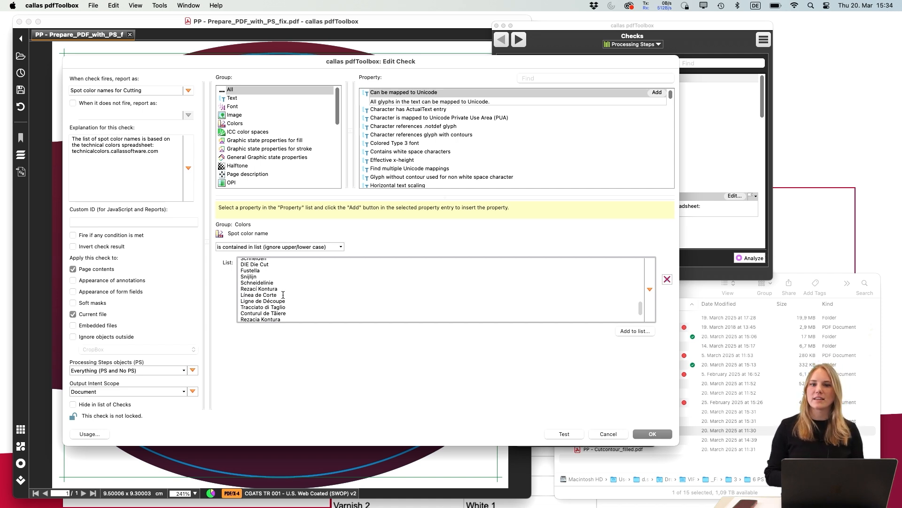
{"action": "left_click", "coordinate": [610, 434]}
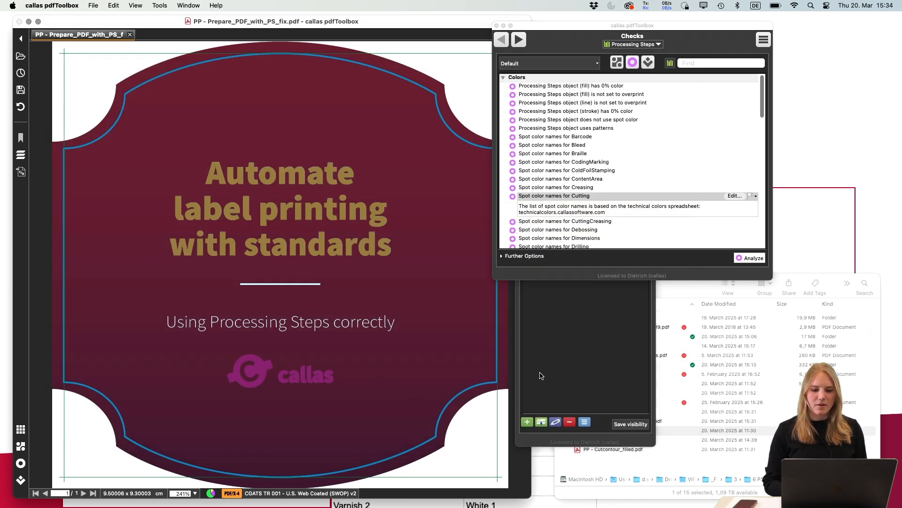
Close the fixed PDF and advance the PowerPoint presentation to the "Problem" slide about filled and stroked cut lines
{"action": "left_click", "coordinate": [129, 35]}
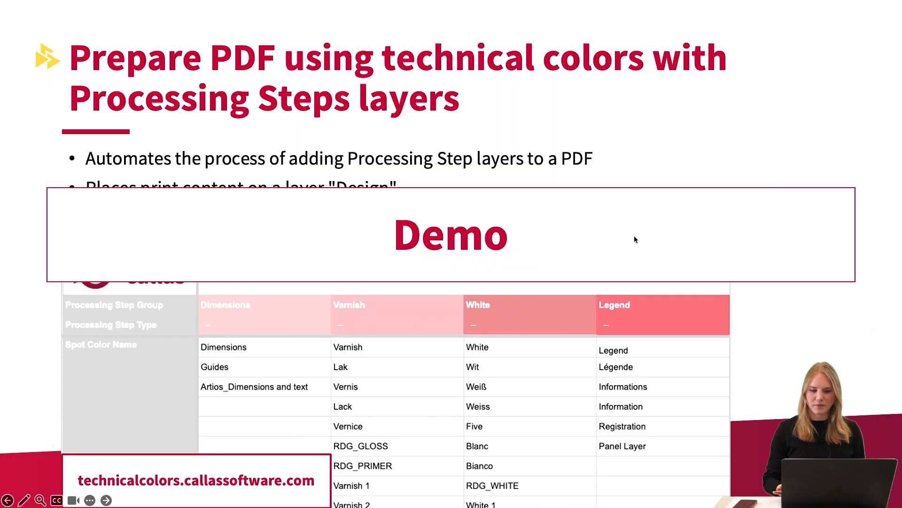
{"action": "key", "text": "Right"}
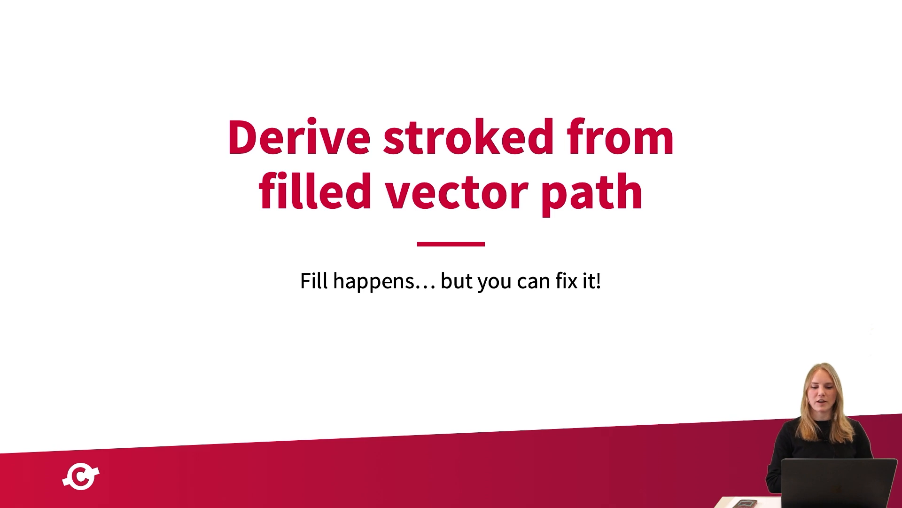
{"action": "key", "text": "Right"}
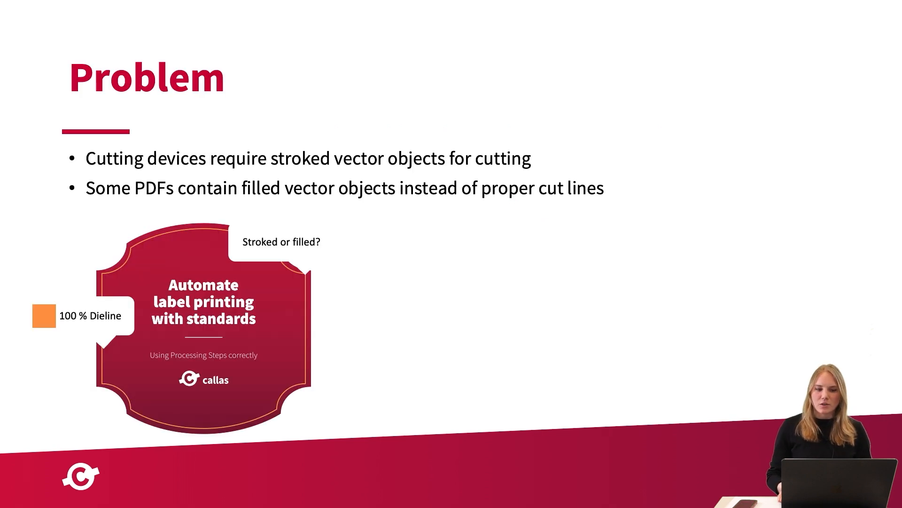